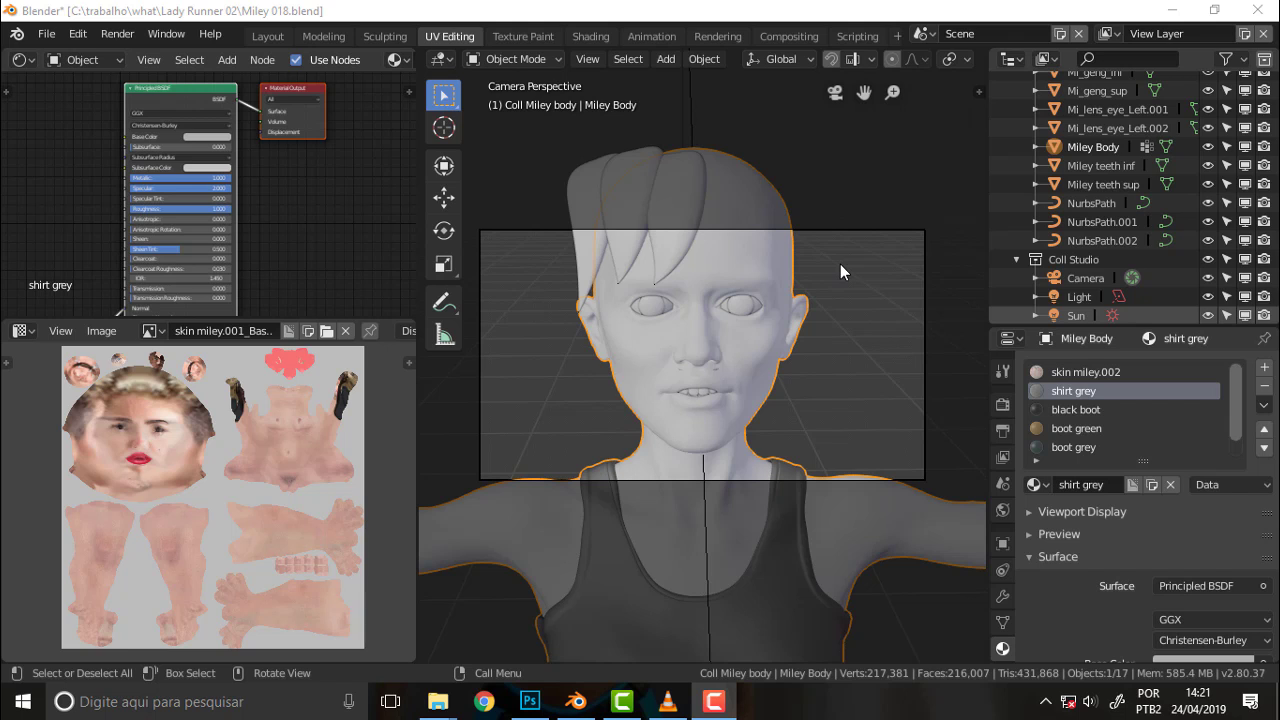
Switch the Blender viewport to Rendered shading to preview the textured Miley model
key(z)
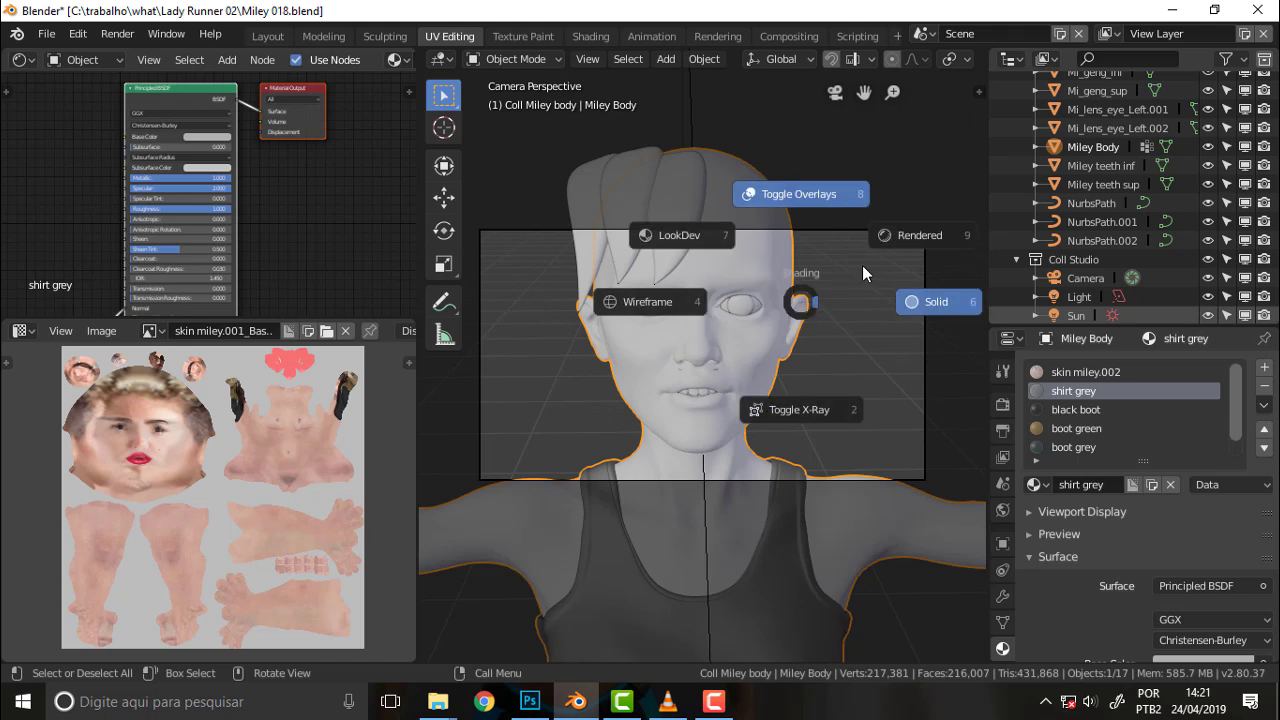
click(897, 235)
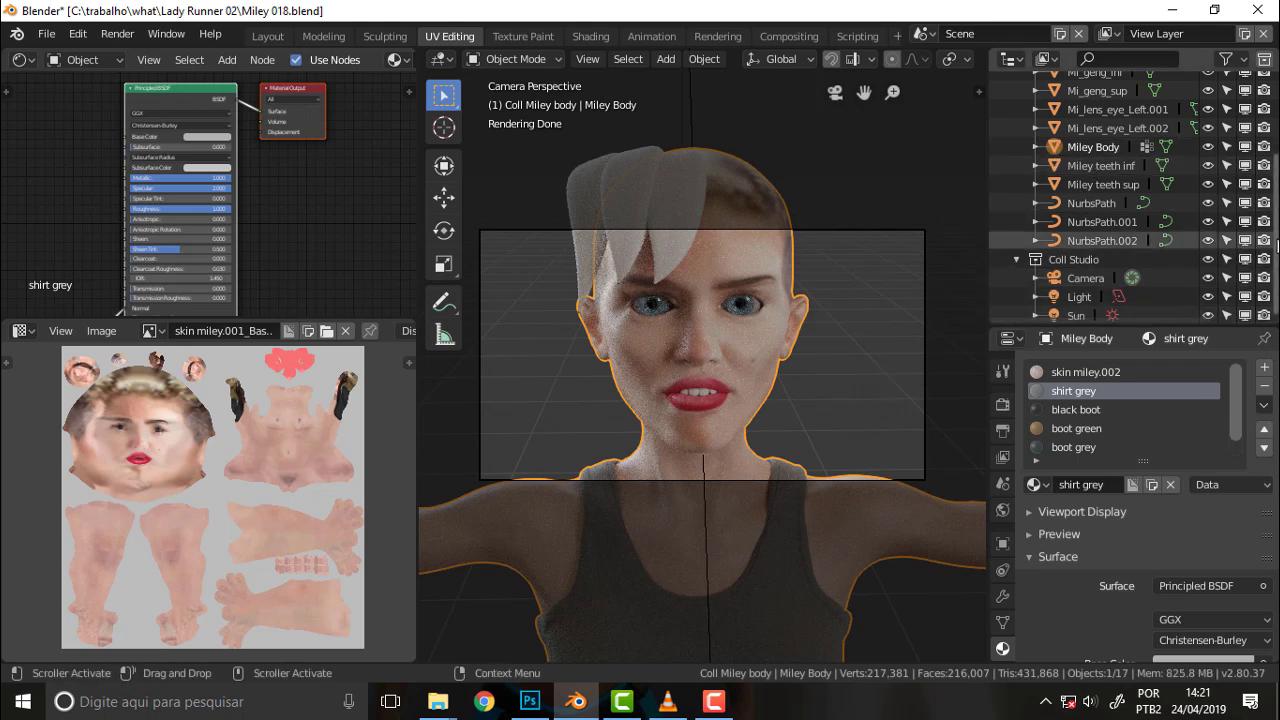
scroll(1277, 243, up, 5)
scroll(1277, 243, down, 1)
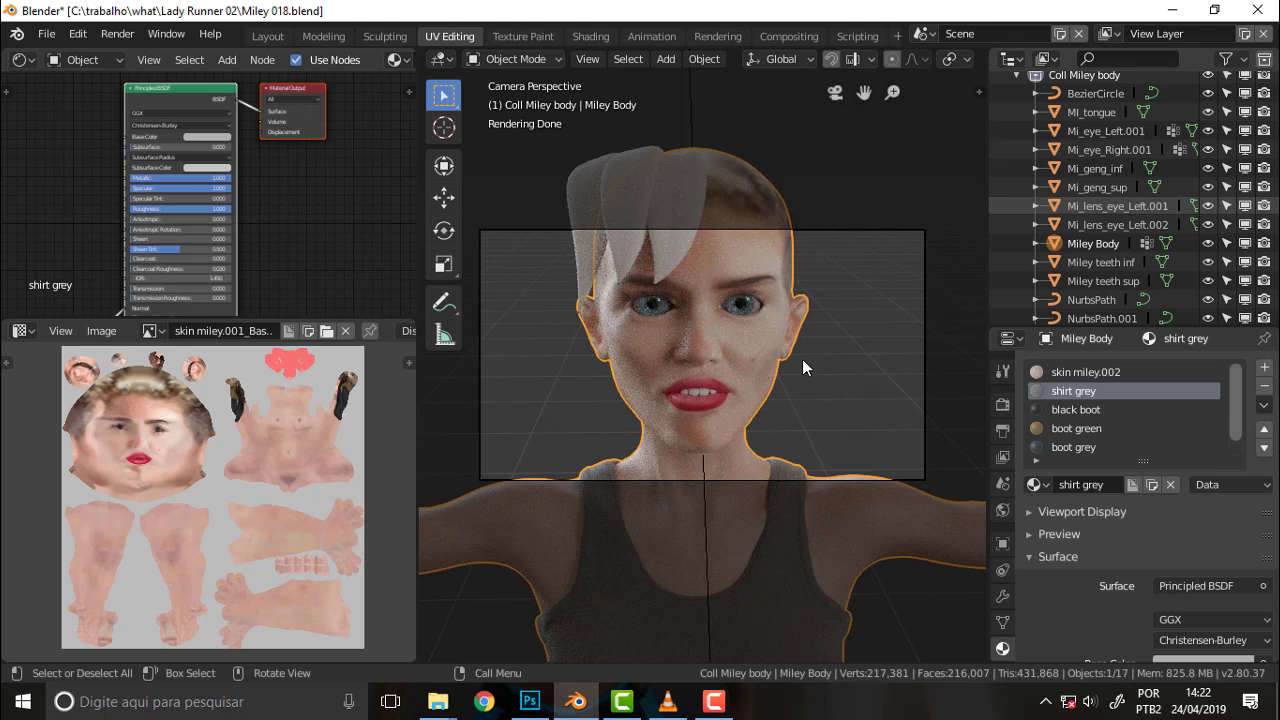
click(668, 702)
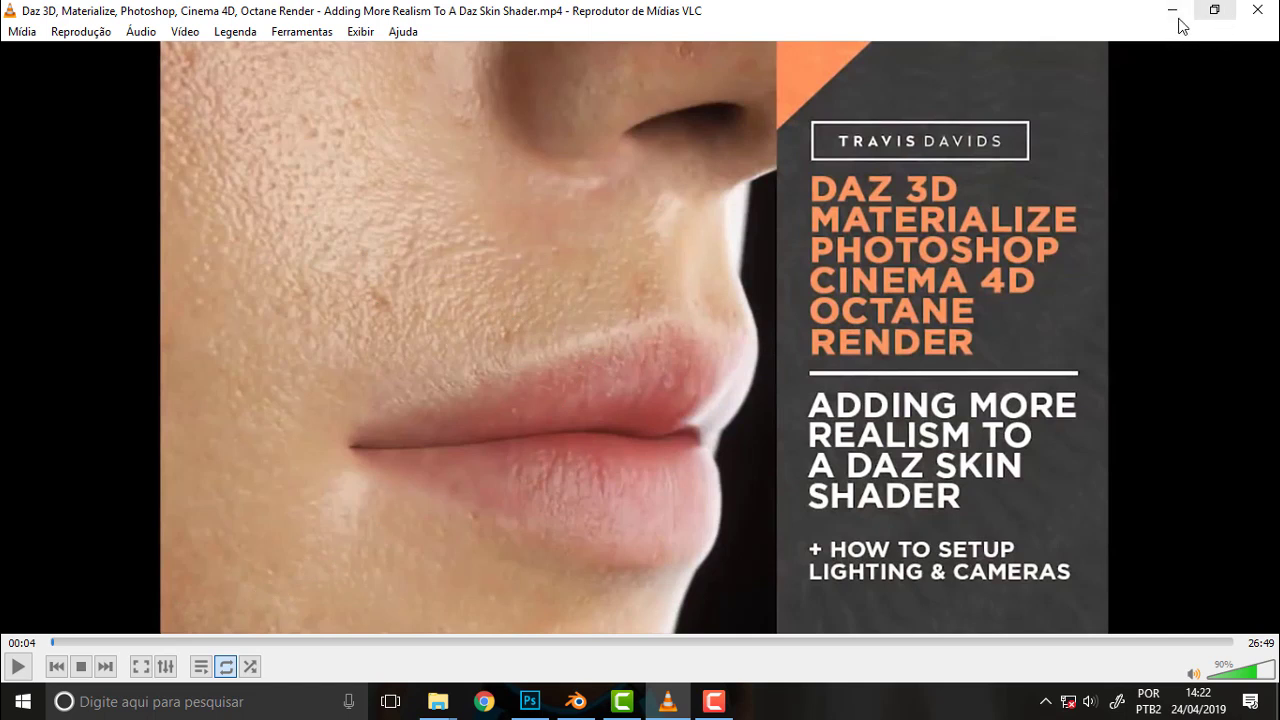
click(1173, 10)
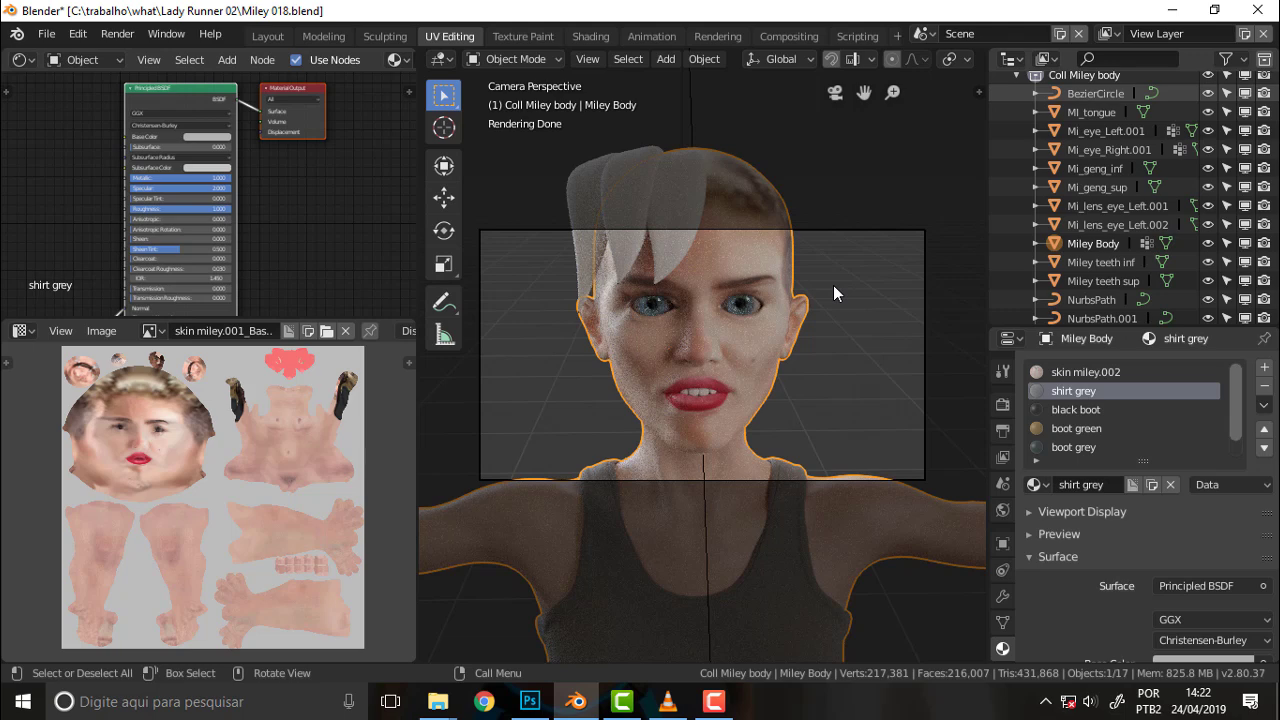
key(ctrl+z)
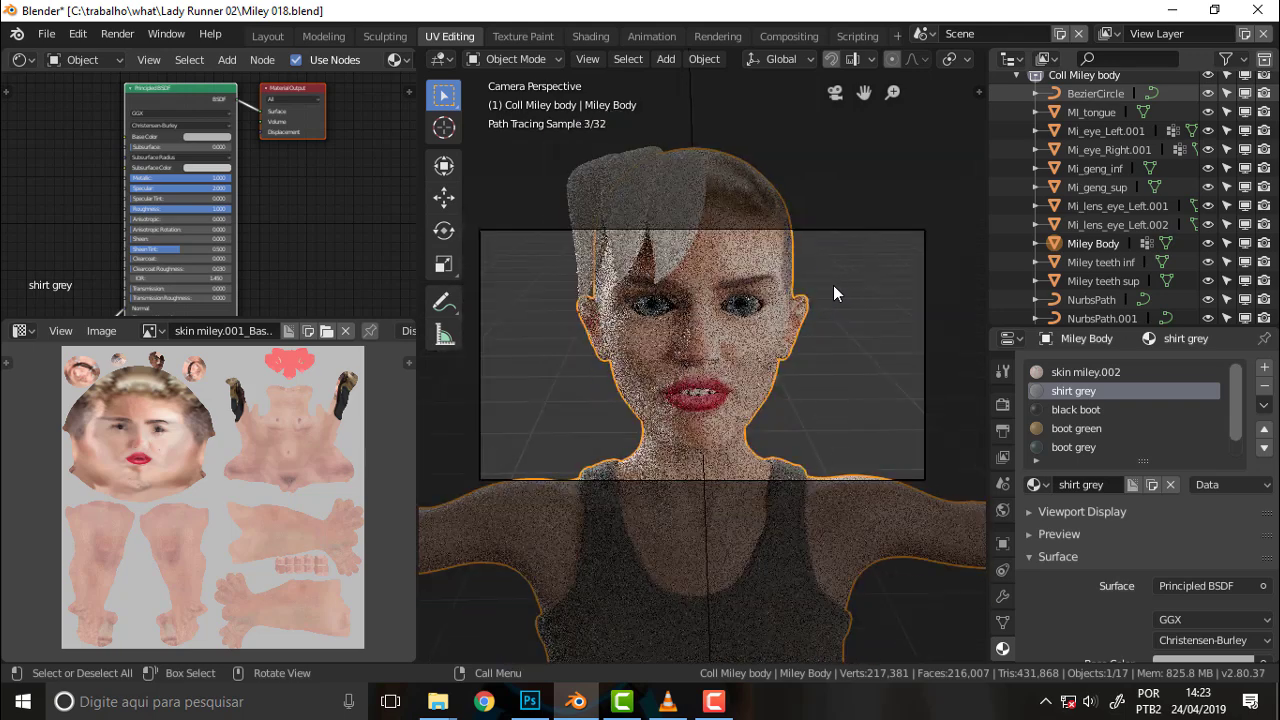
key(ctrl+z)
key(ctrl+shift+z)
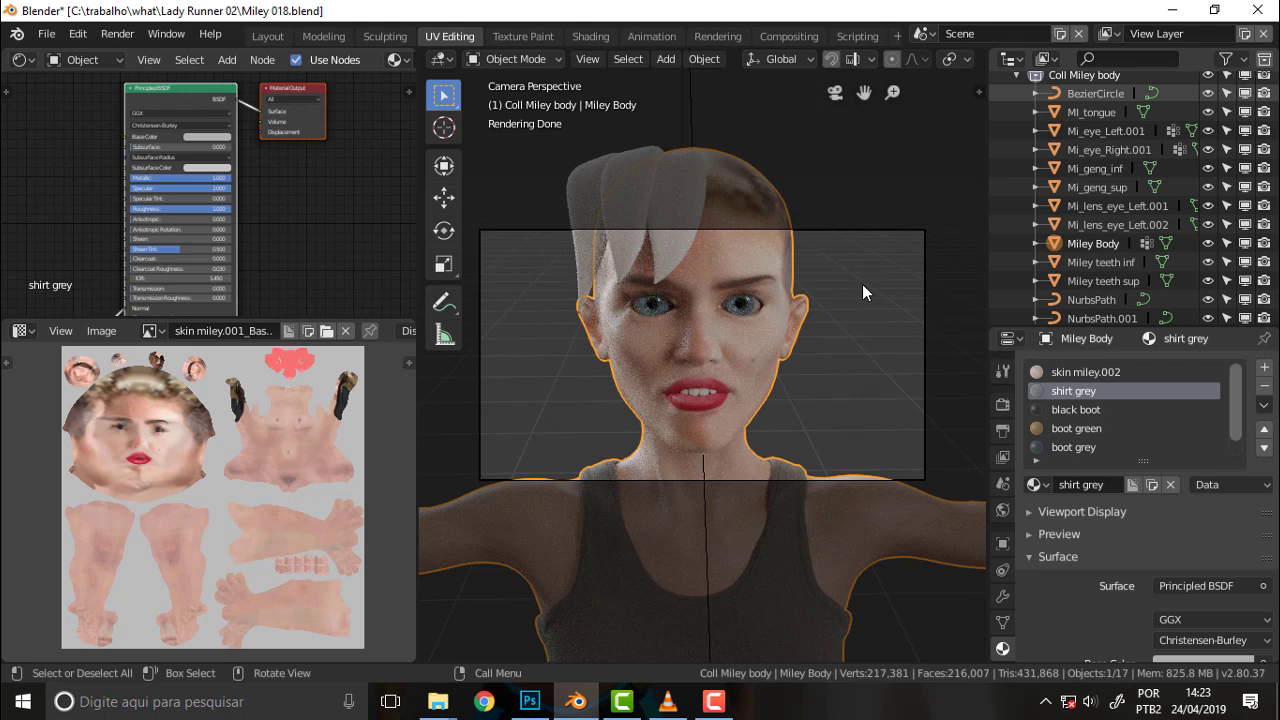
Play the VLC skin-shader tutorial to the 02:05 before-and-after comparison, then return to Blender
click(668, 701)
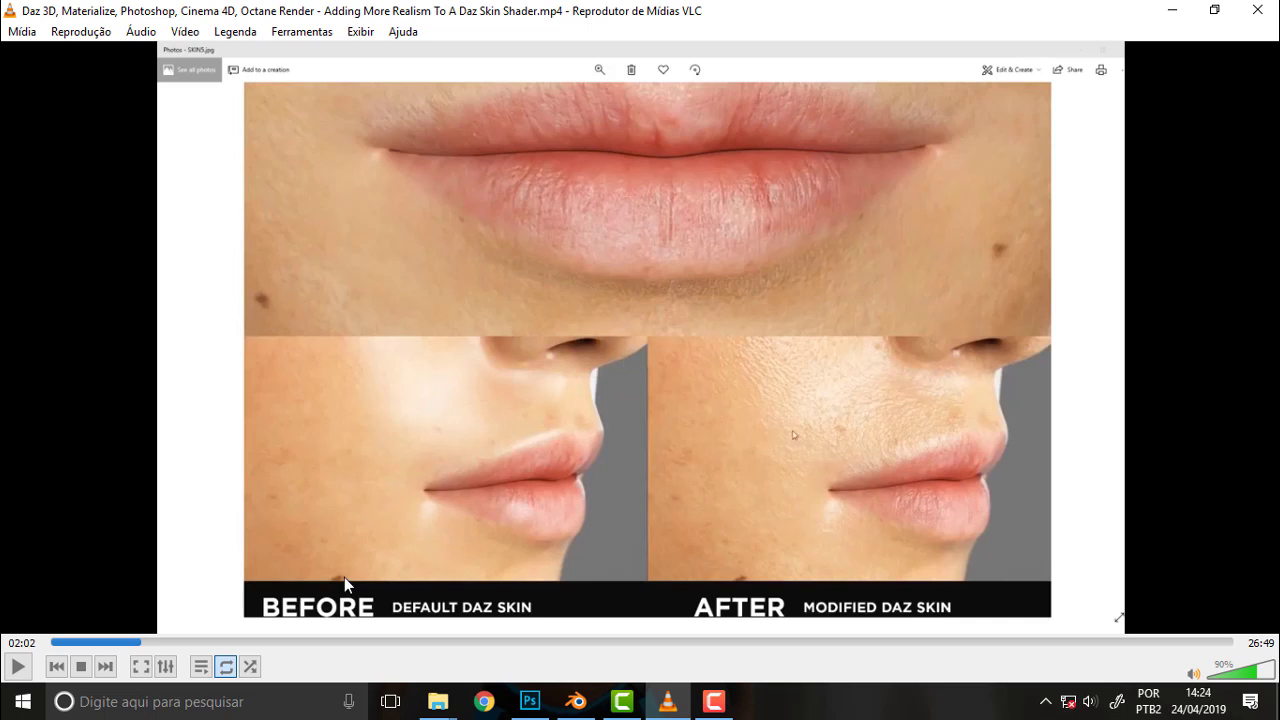
click(17, 667)
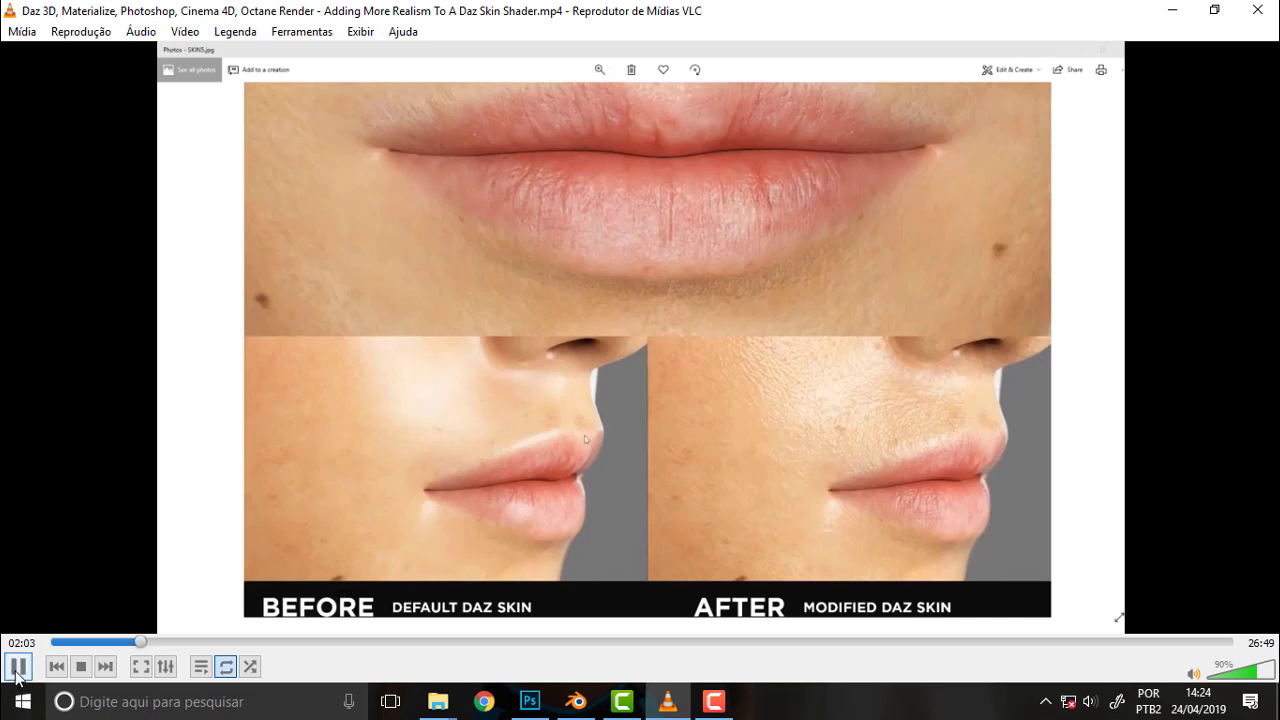
click(18, 668)
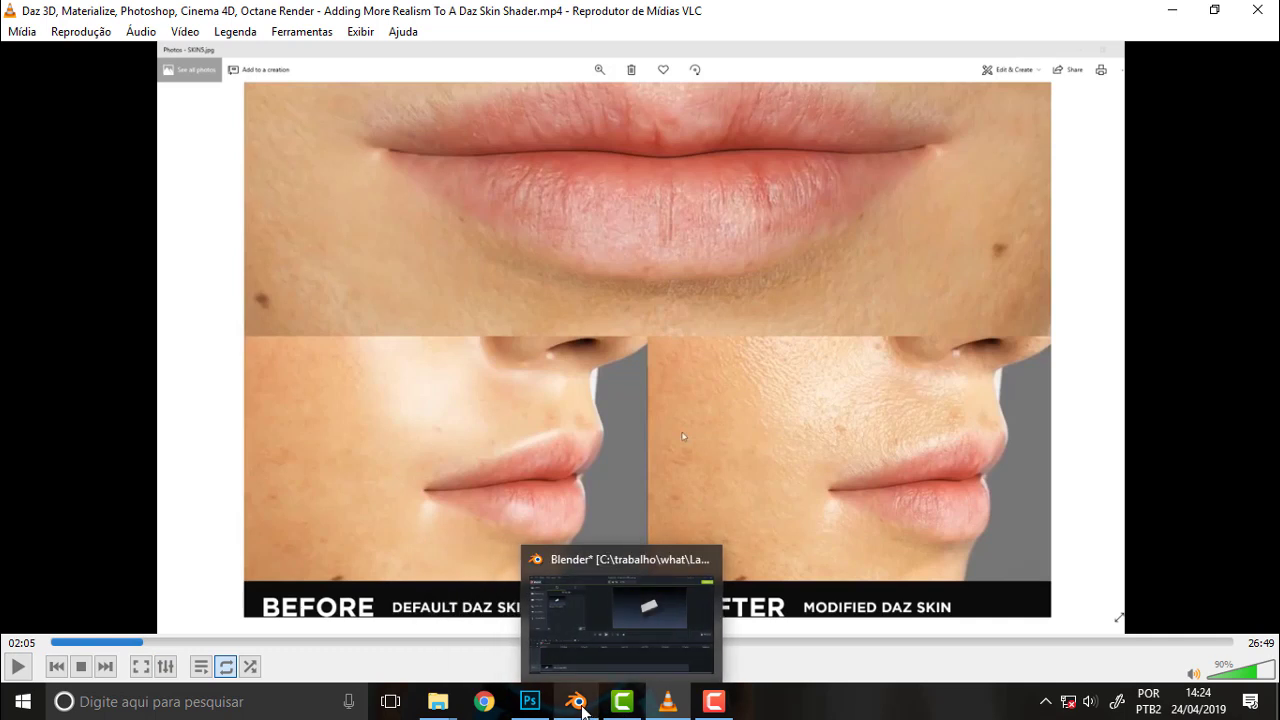
click(578, 703)
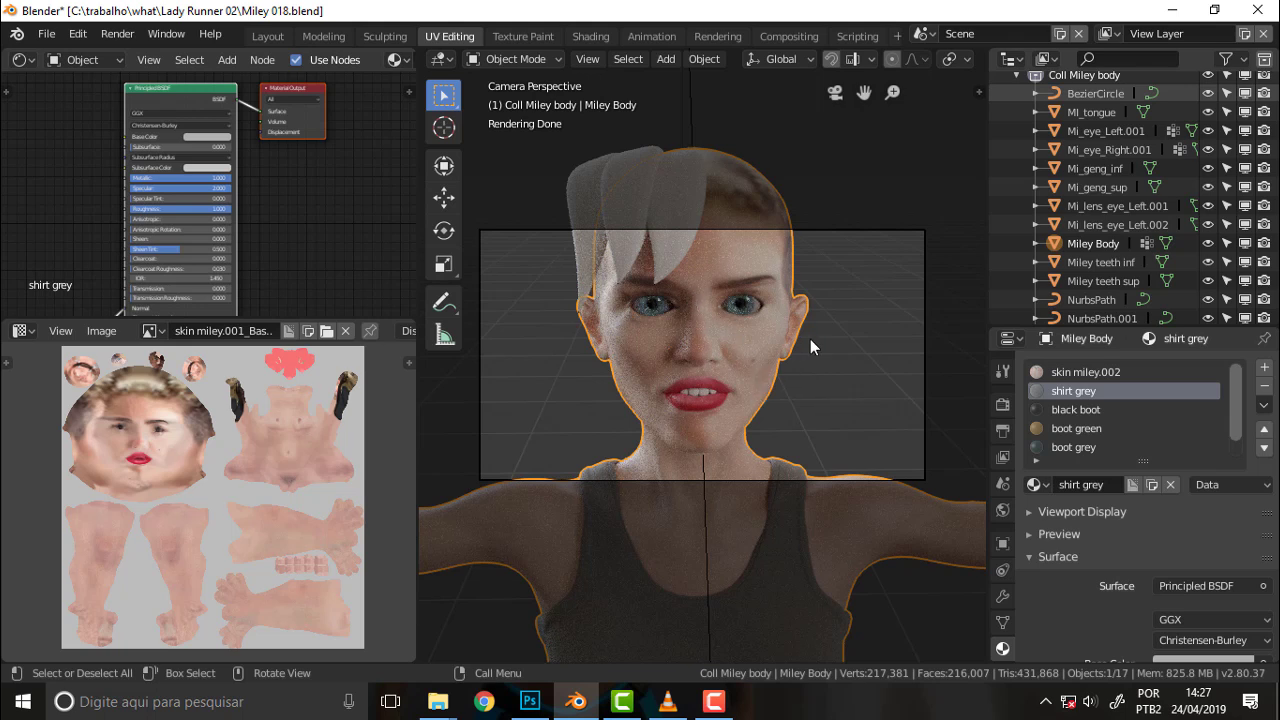
click(668, 701)
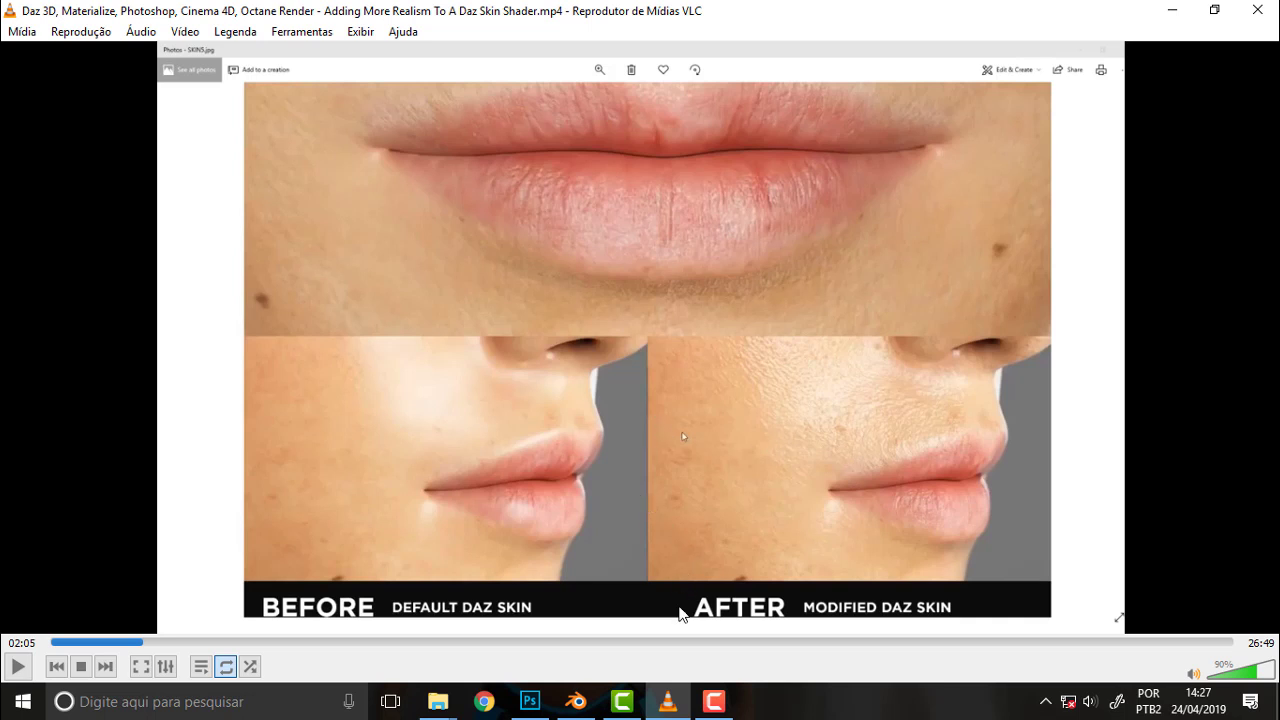
click(710, 703)
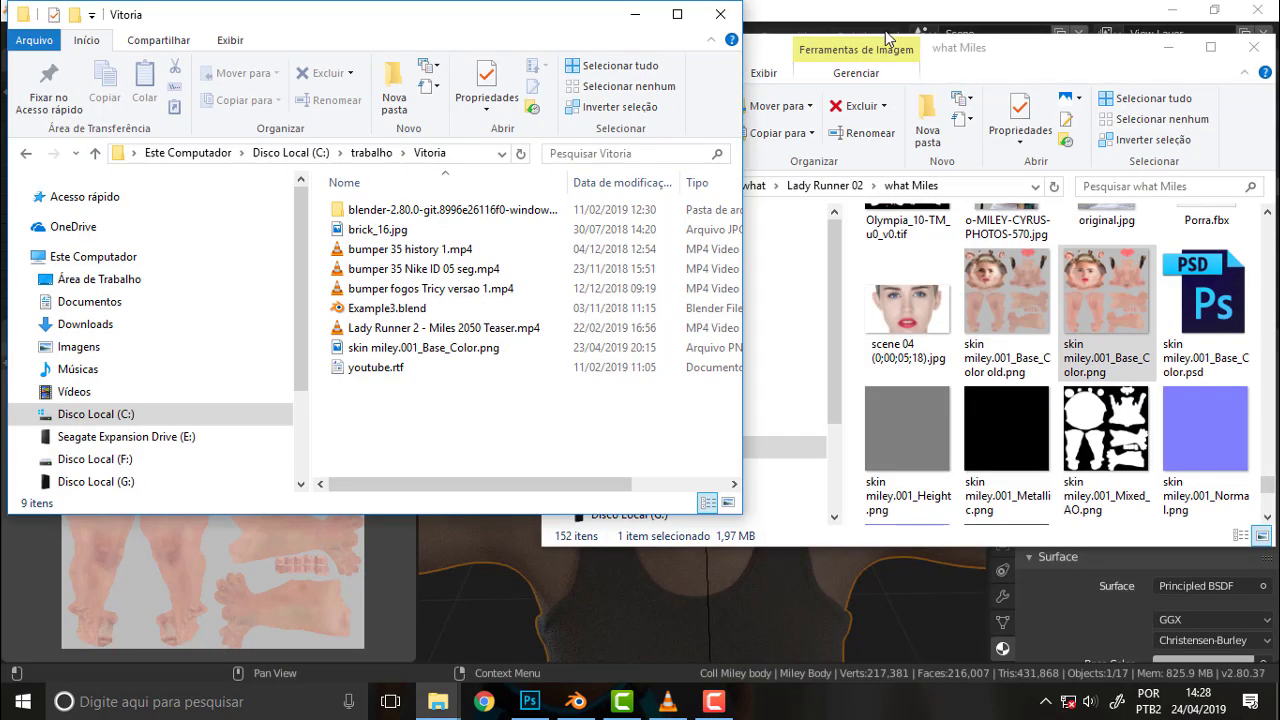
click(886, 14)
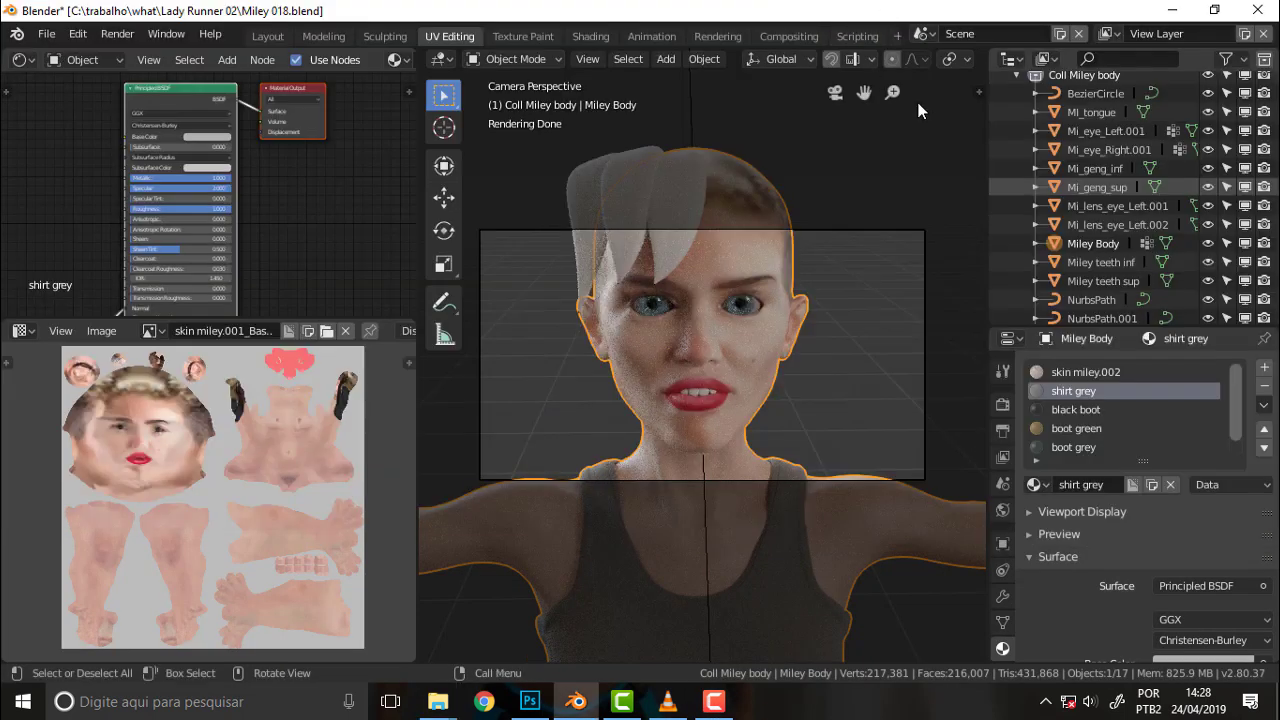
Minimize Blender, move the Vitoria folder window aside, and maximize the Materialize window
click(1174, 12)
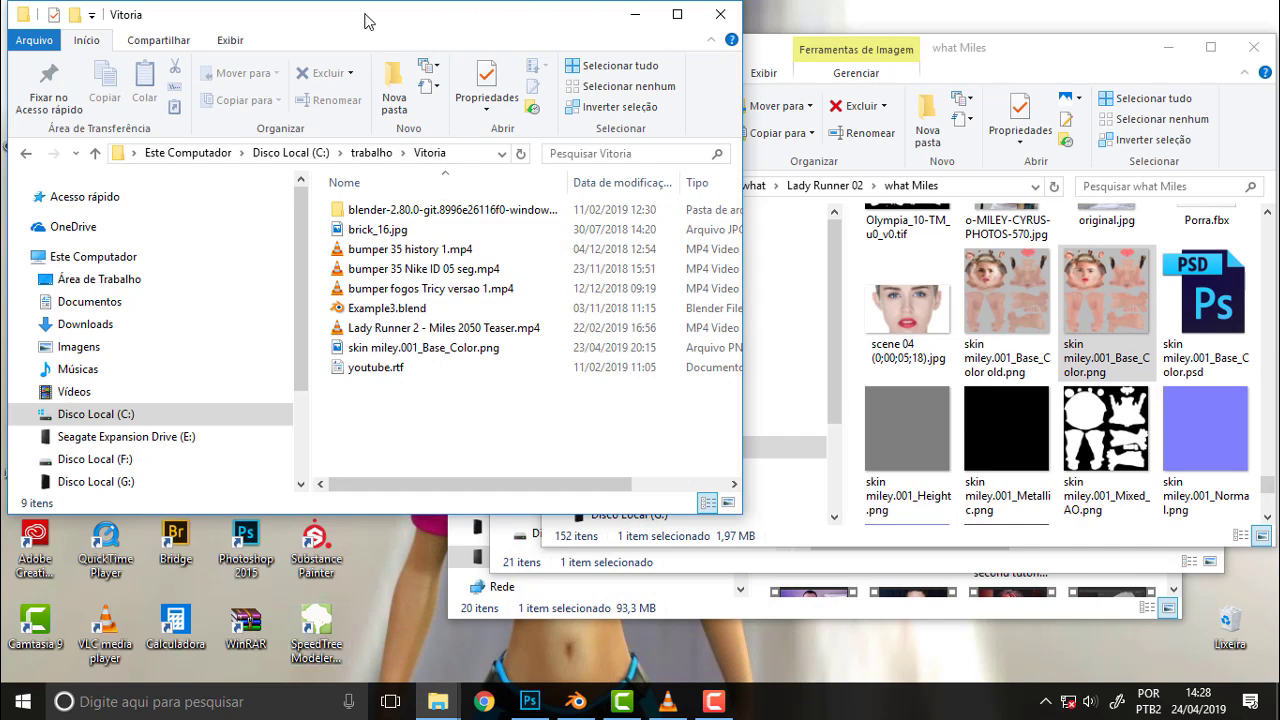
mouse_move(370, 22)
mouse_down()
mouse_move(826, 67)
mouse_move(378, 41)
mouse_up()
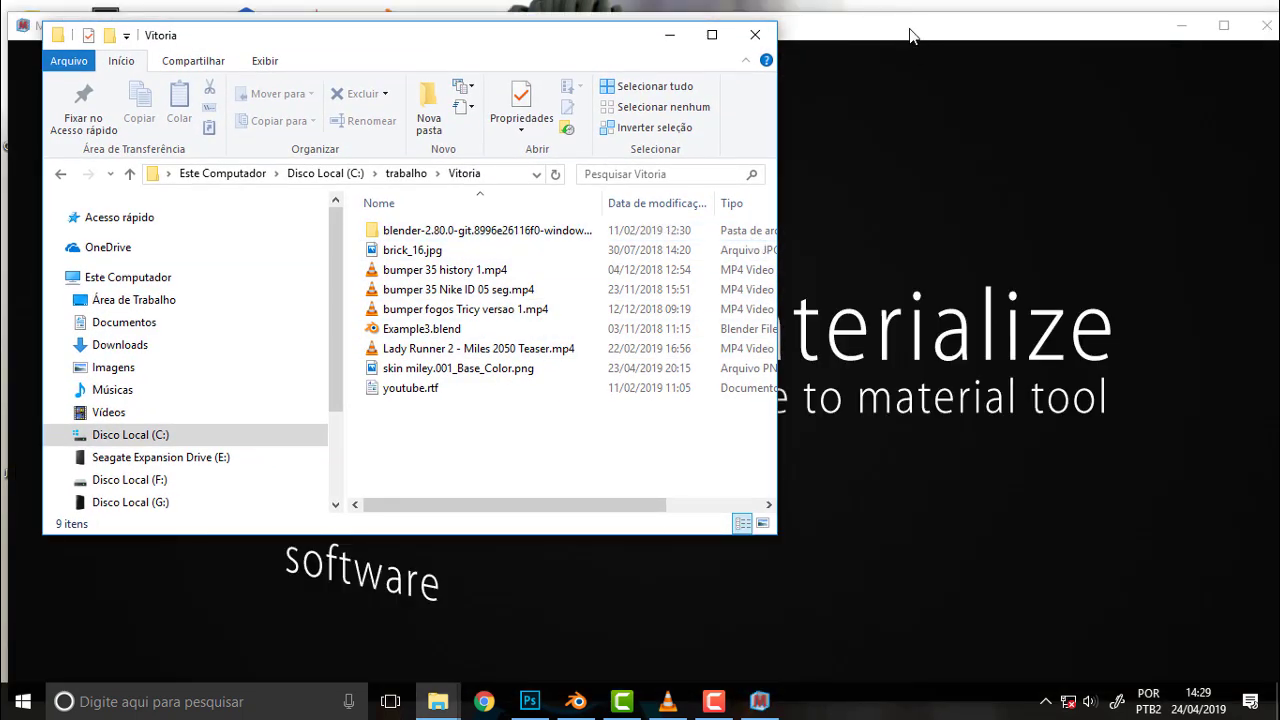
drag(910, 35, 889, 3)
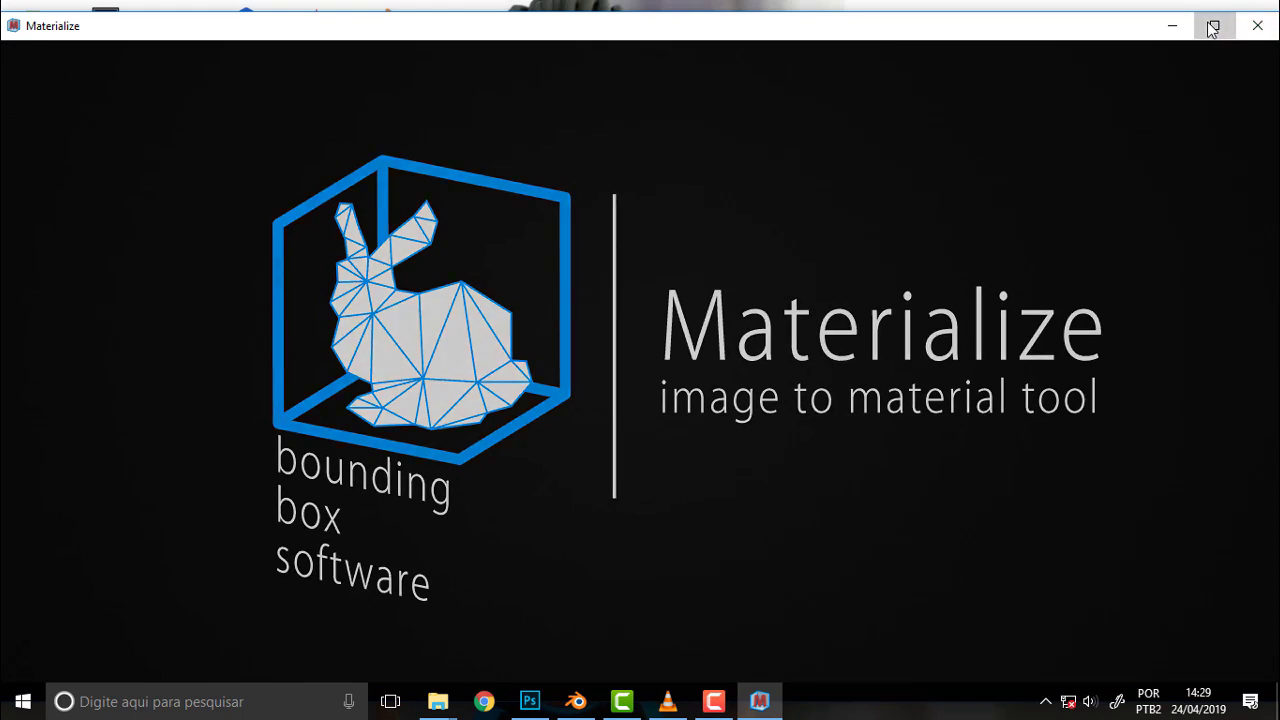
Maximize Materialize until its map-slot workspace loads, then minimize it to the desktop
click(1211, 28)
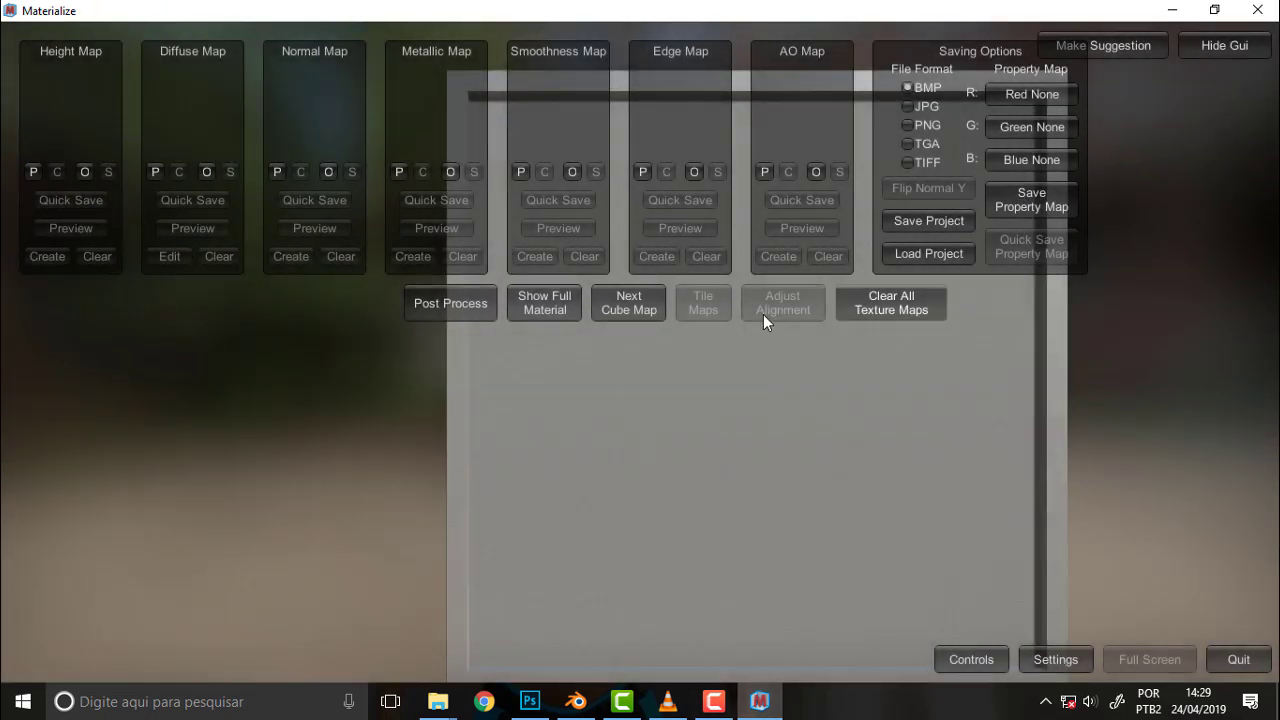
click(1174, 12)
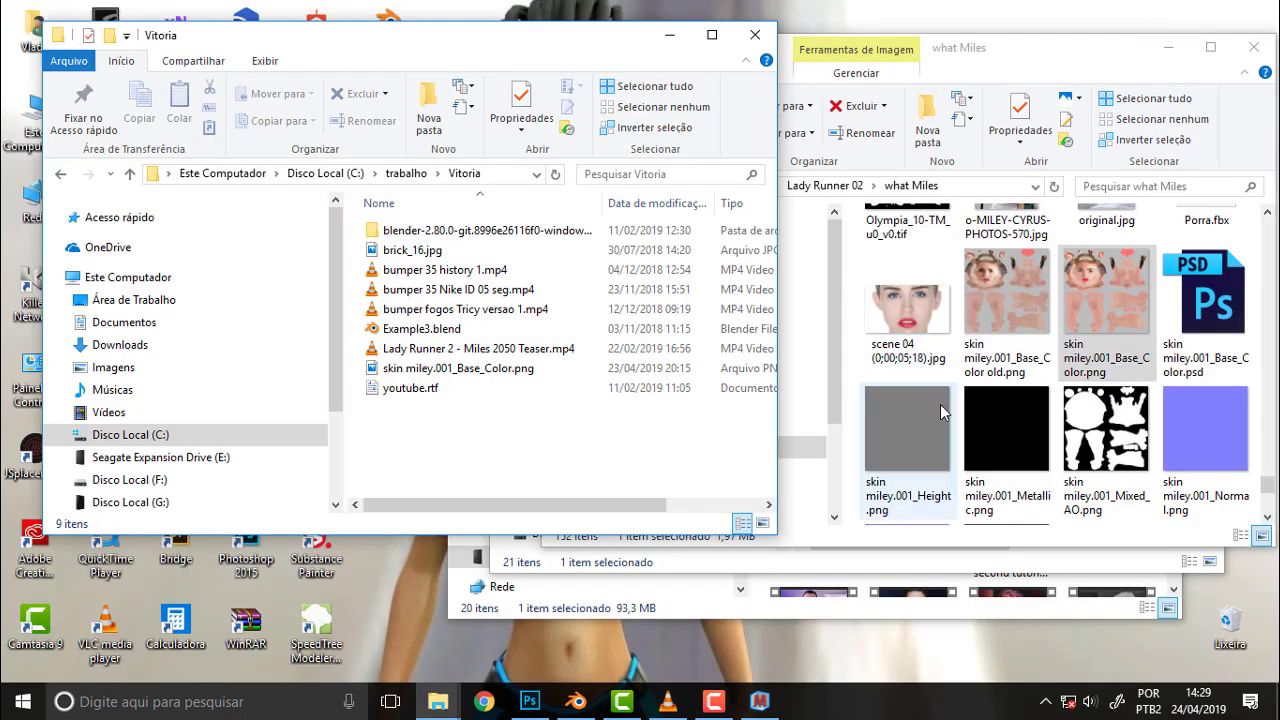
Copy skin miley.001_Base_Color.png from what Miles into Vitoria, replacing the existing file
click(1091, 314)
click(480, 451)
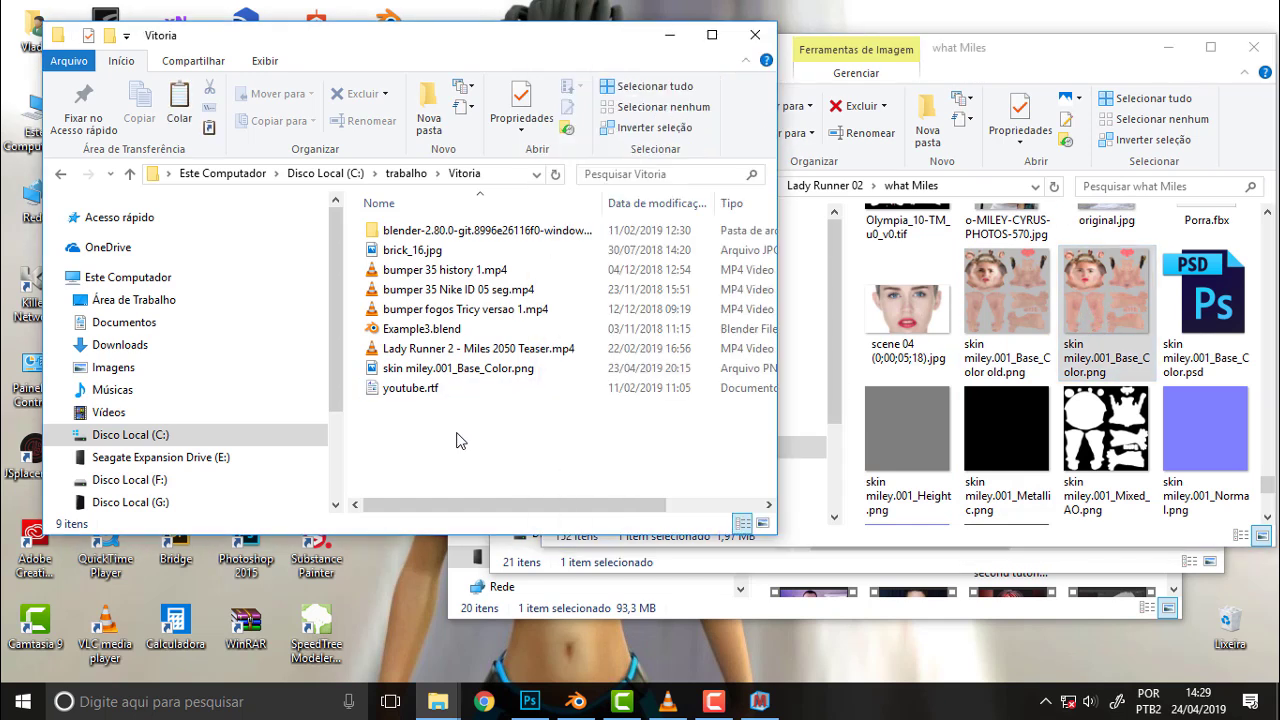
key(ctrl+v)
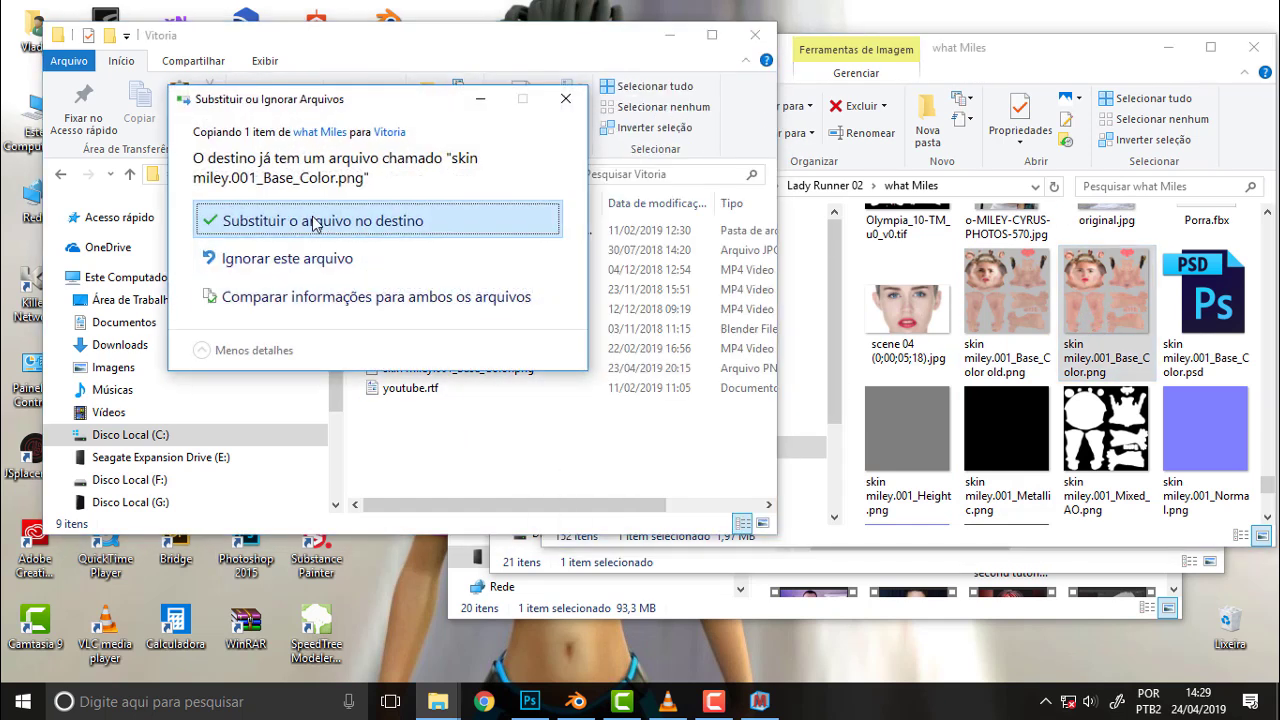
click(332, 222)
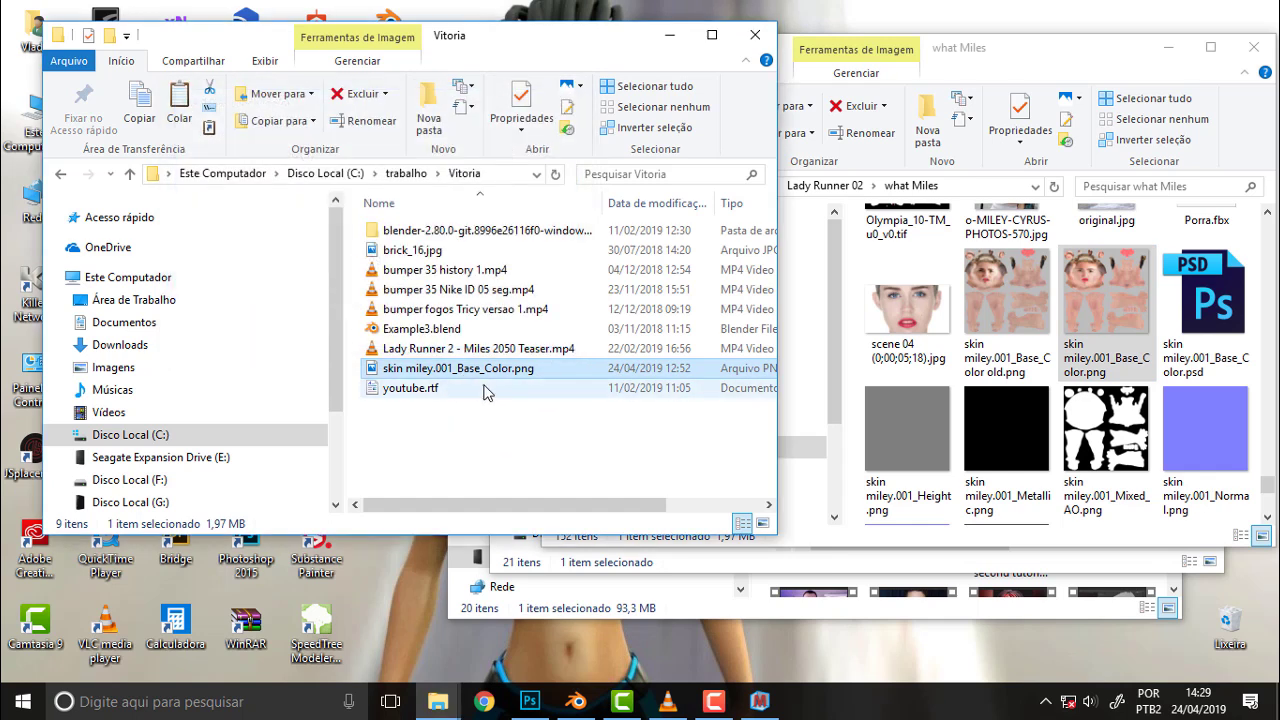
click(757, 703)
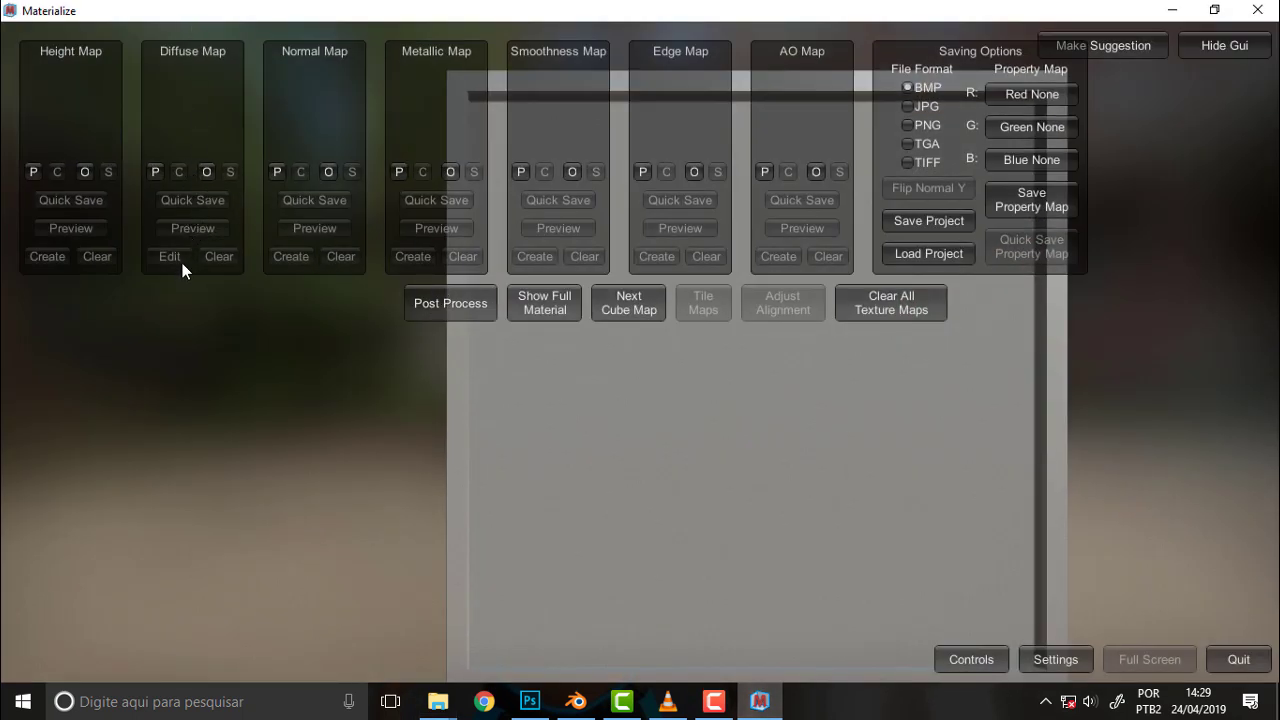
Load skin miley.001_Base_Color.png from C:\trabalho\Vitoria as the Diffuse Map
click(207, 172)
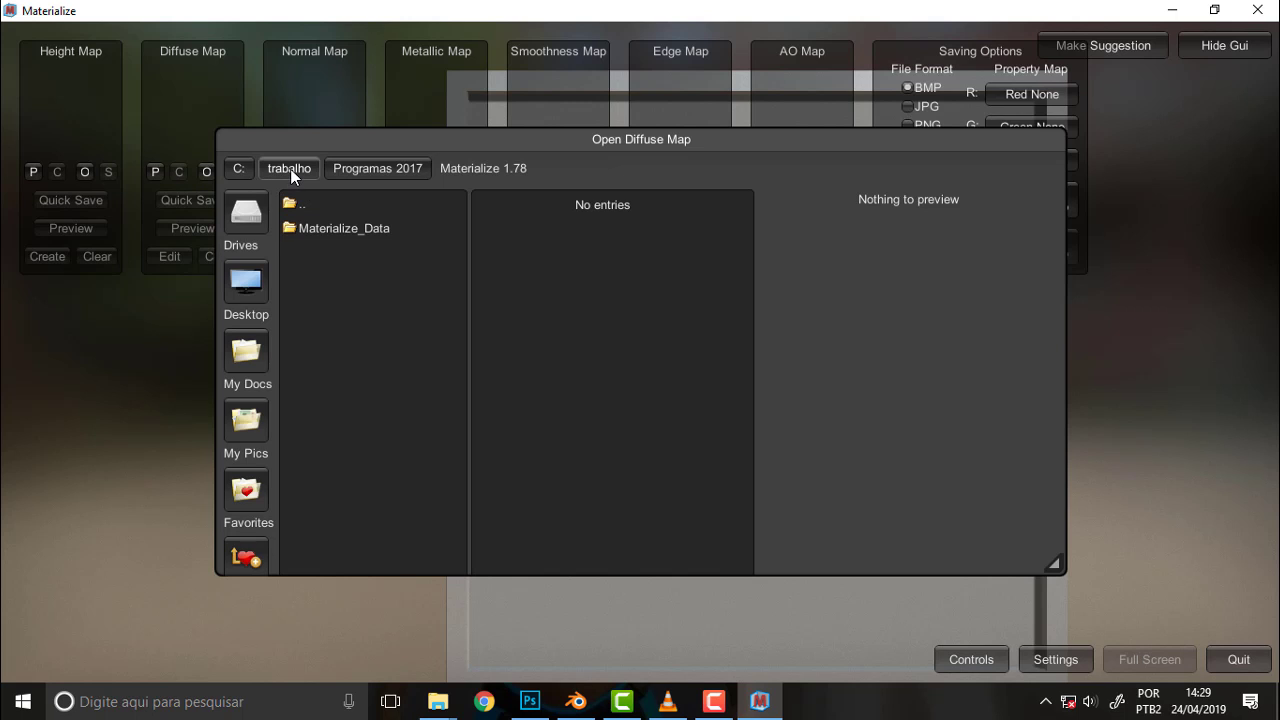
click(234, 170)
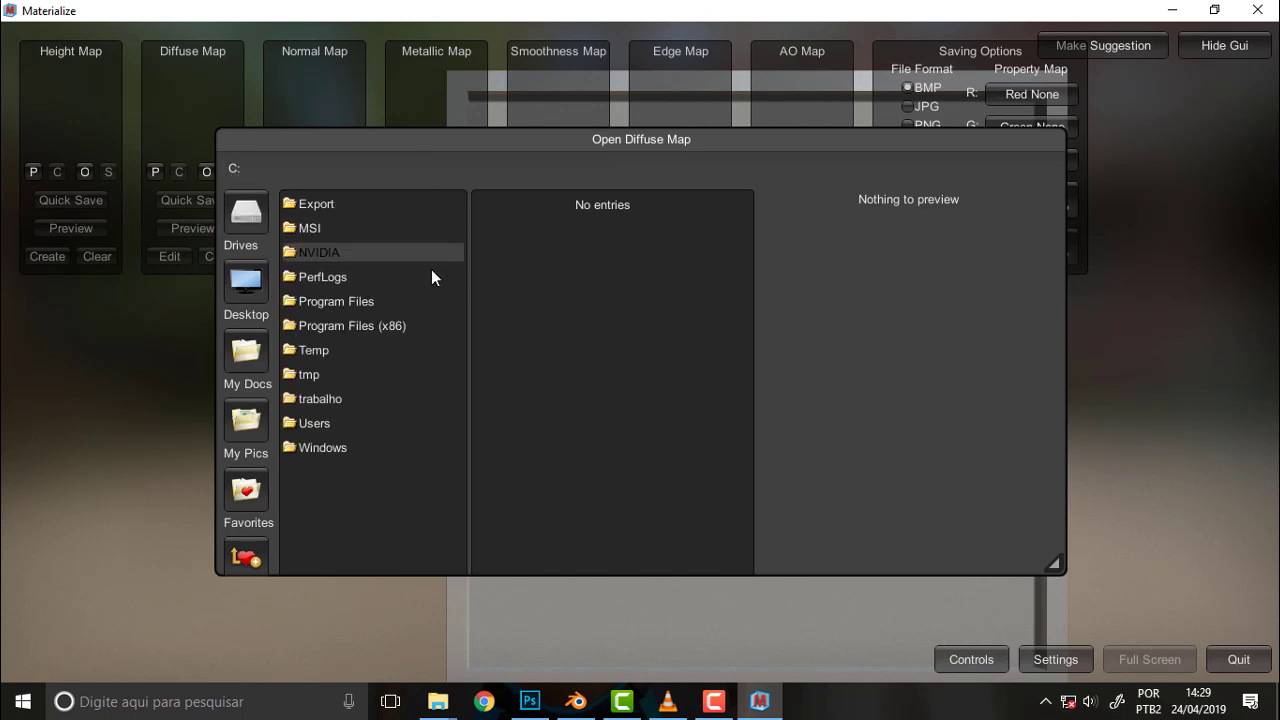
click(311, 398)
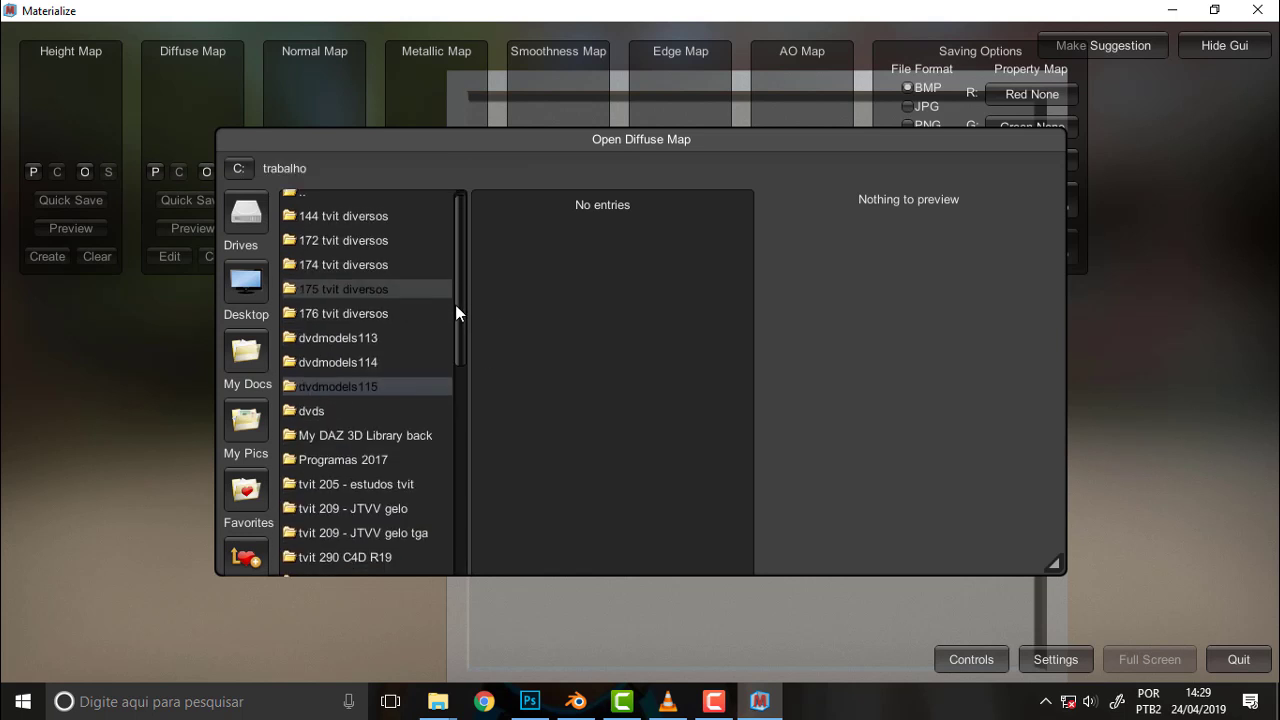
mouse_move(455, 287)
mouse_down()
mouse_move(465, 457)
mouse_move(477, 196)
mouse_move(471, 599)
mouse_up()
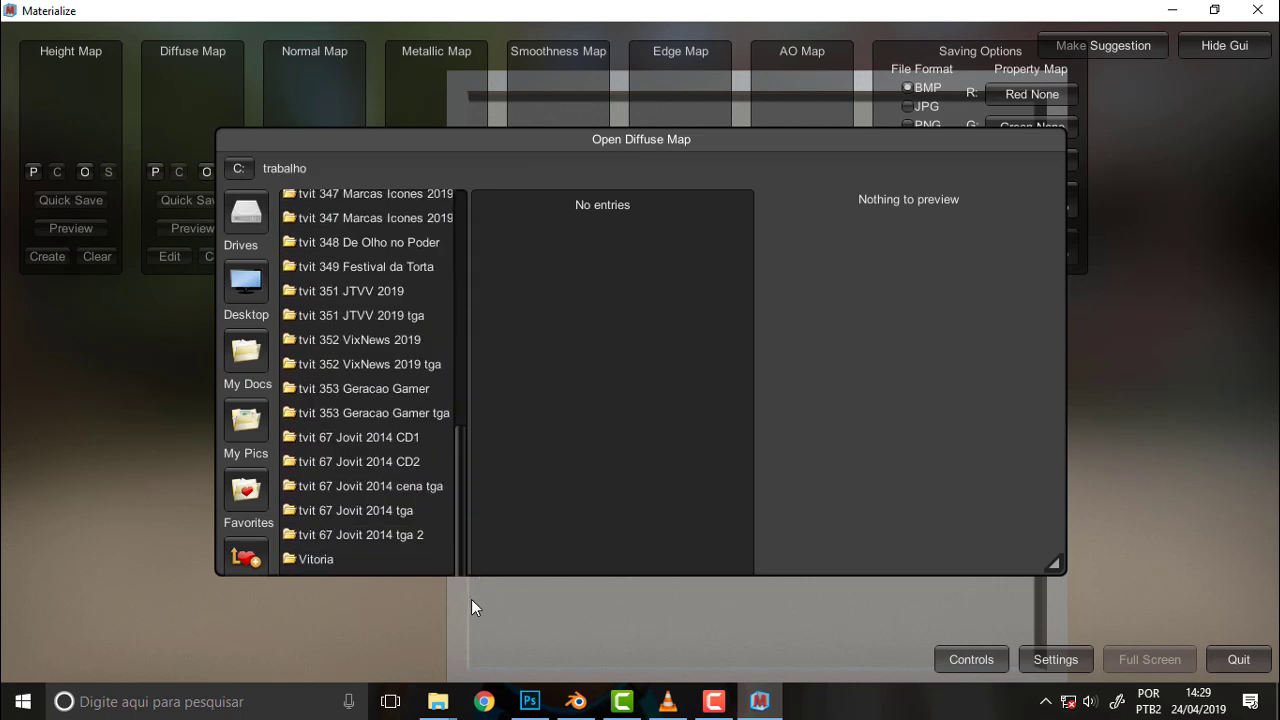
click(319, 556)
click(586, 286)
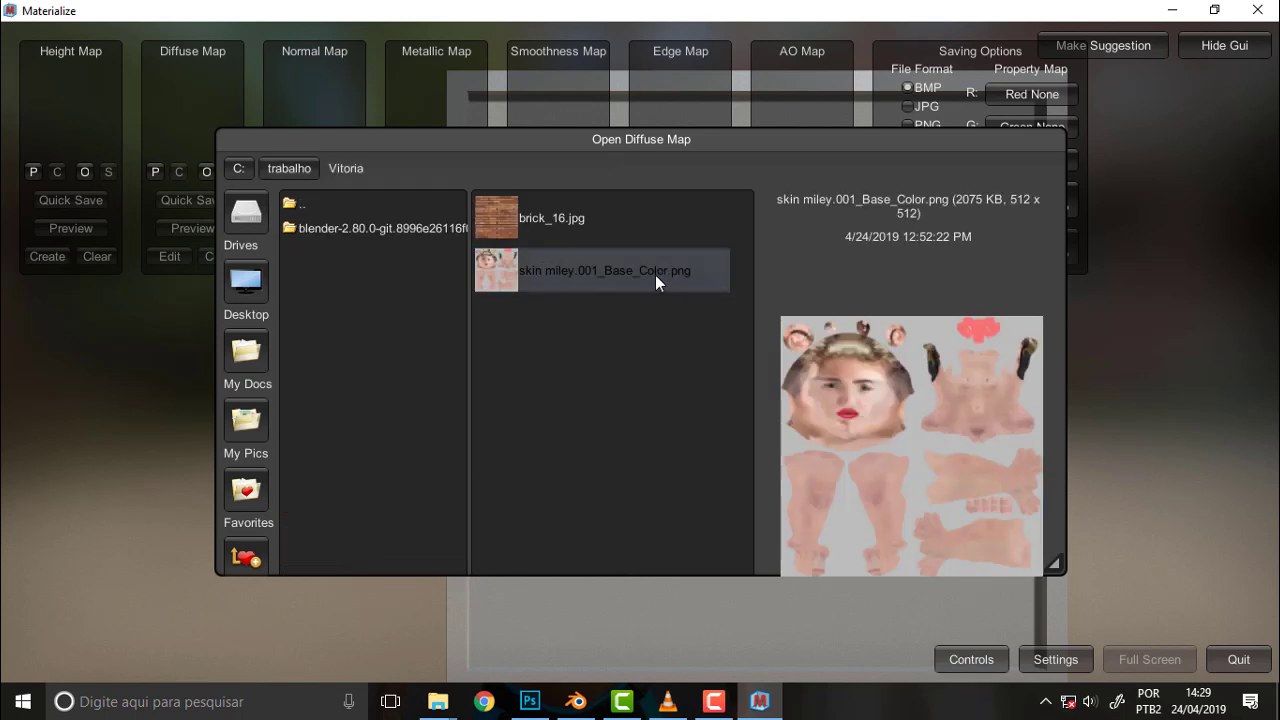
click(607, 274)
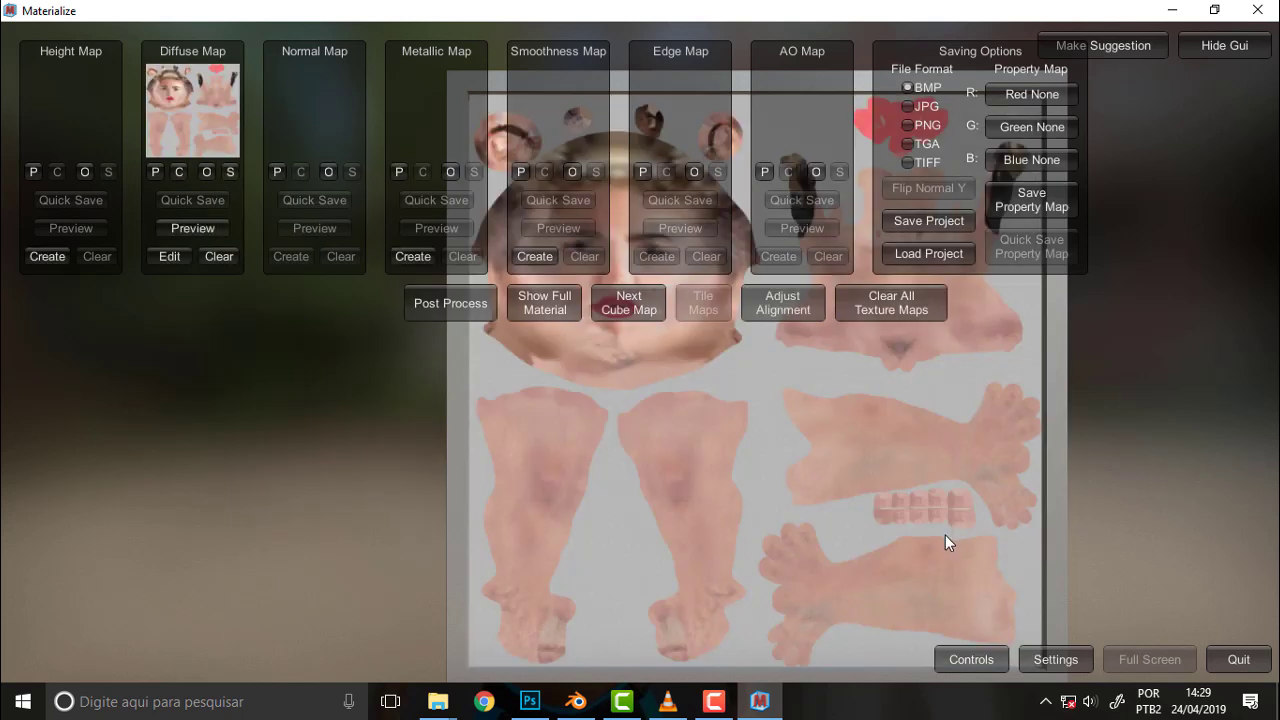
Zoom into and pan the preview to inspect the face area of the skin texture
scroll(850, 357, up, 2)
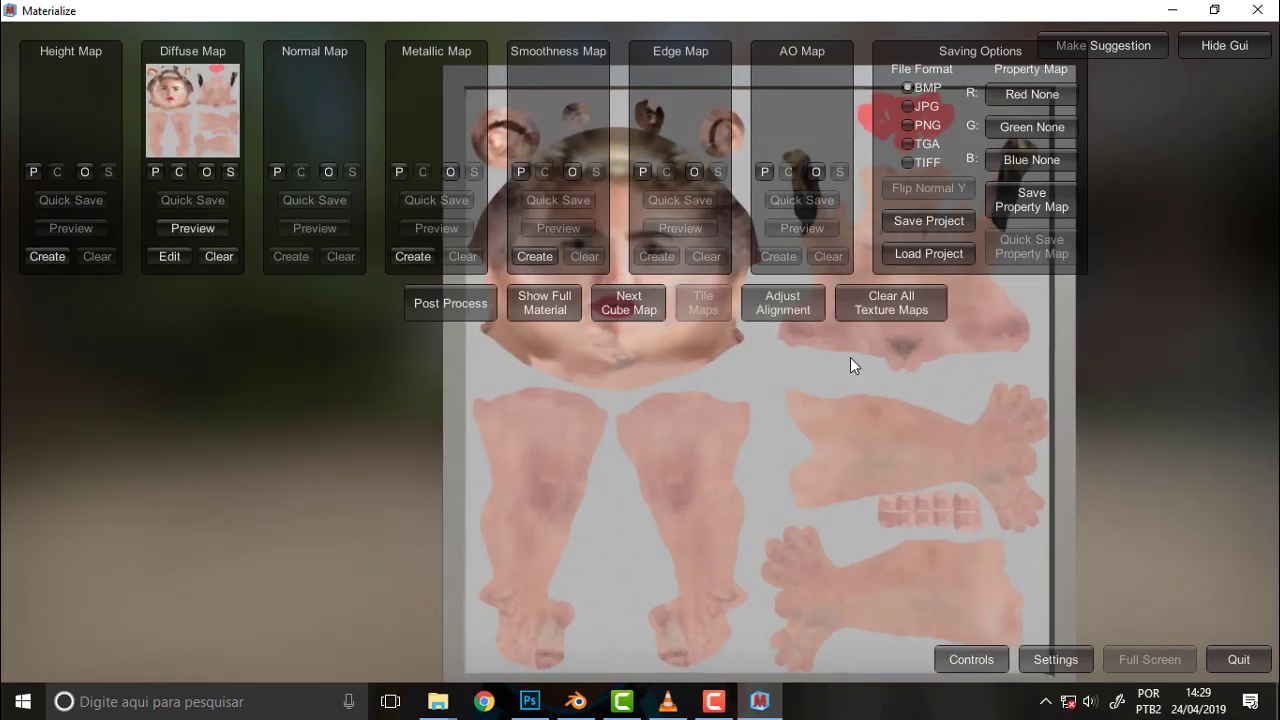
scroll(806, 400, up, 2)
middle_drag(849, 580, 966, 480)
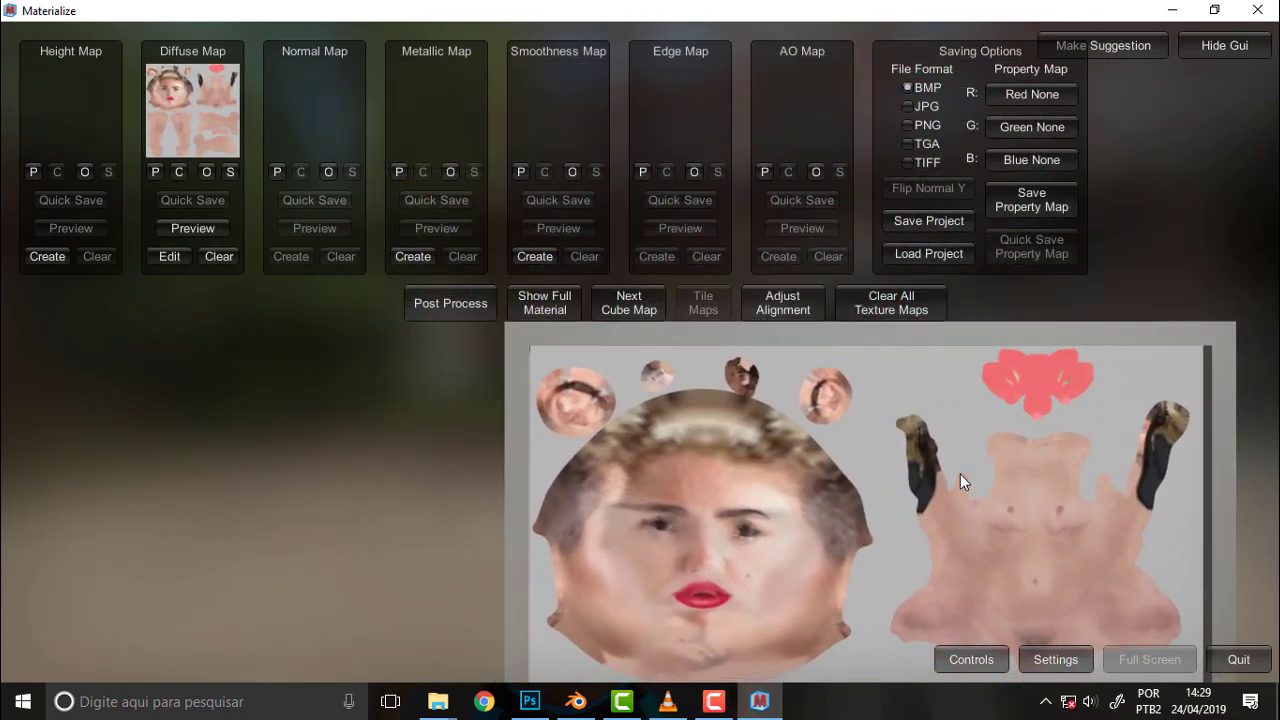
middle_drag(884, 404, 824, 419)
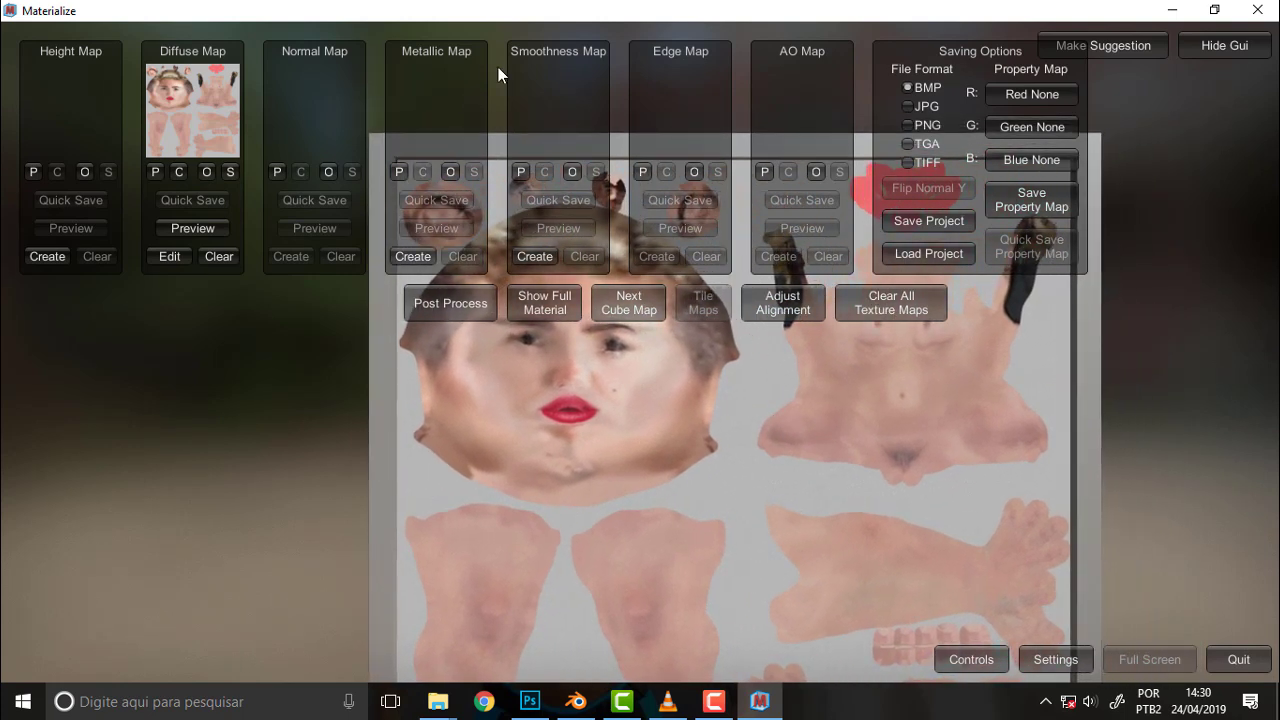
Create a height map from the diffuse and raise the upper frequency weights (5–7) to maximum
click(50, 257)
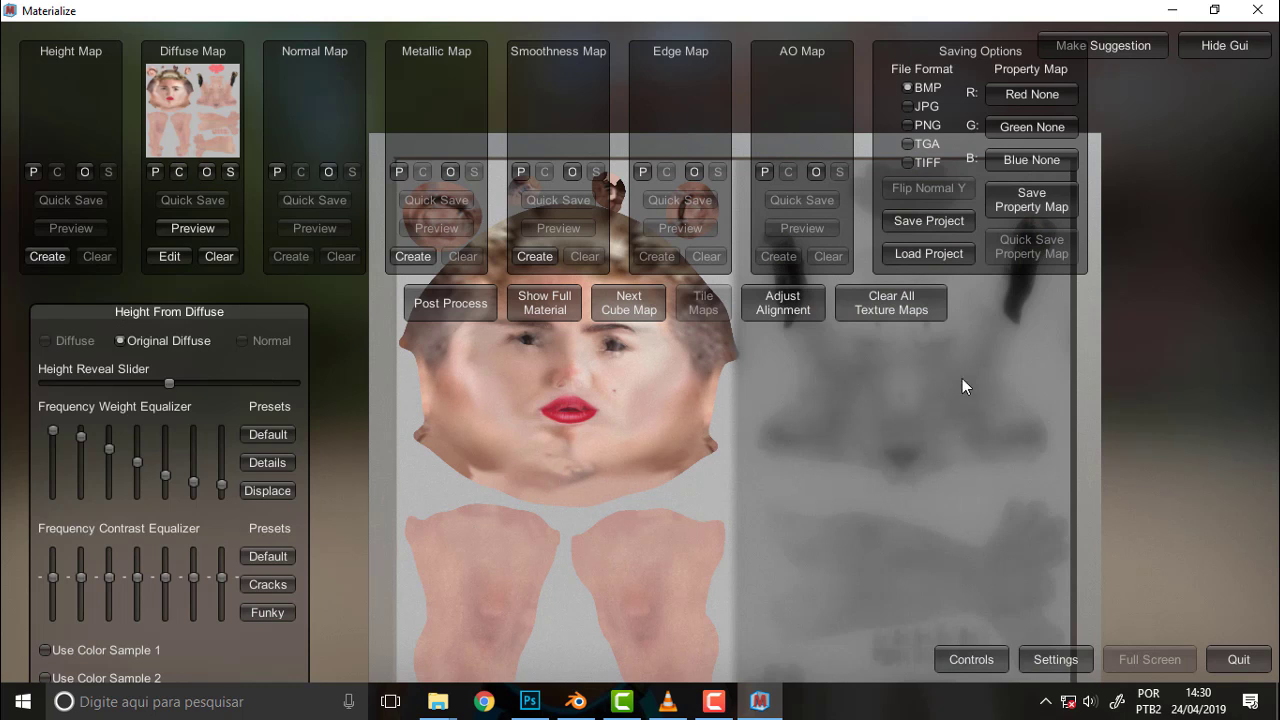
scroll(962, 379, down, 2)
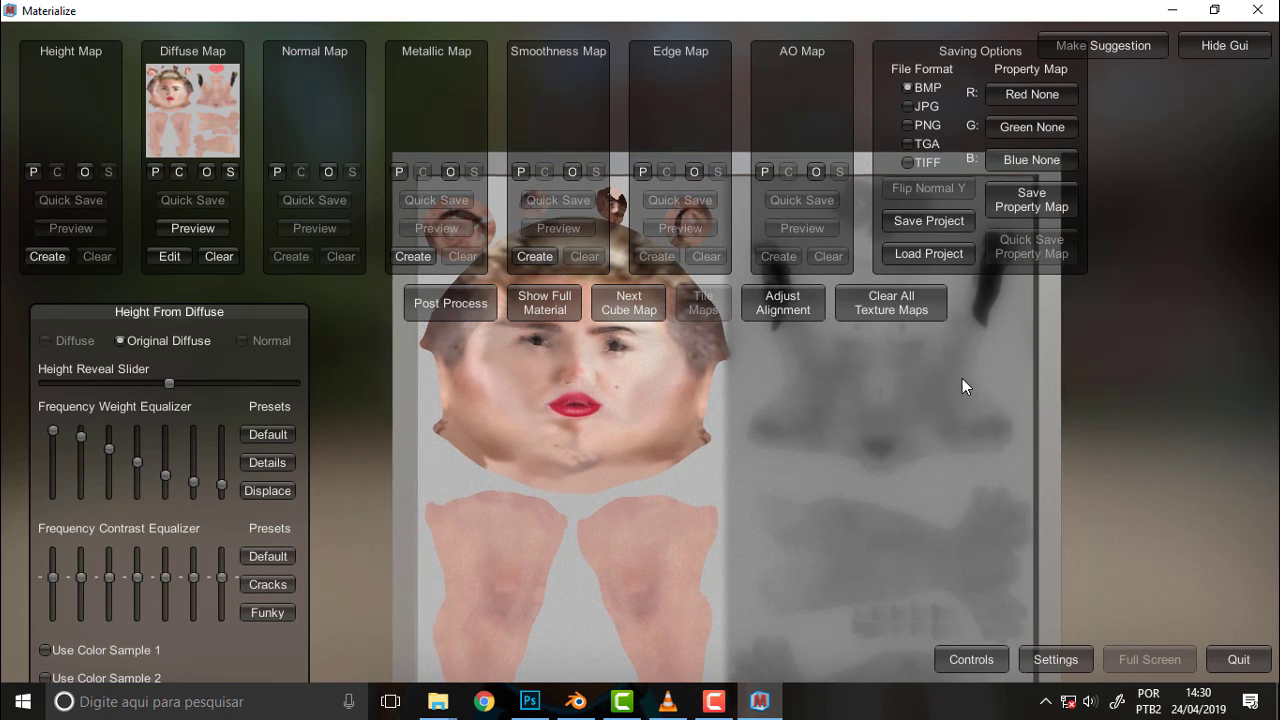
scroll(962, 378, up, 2)
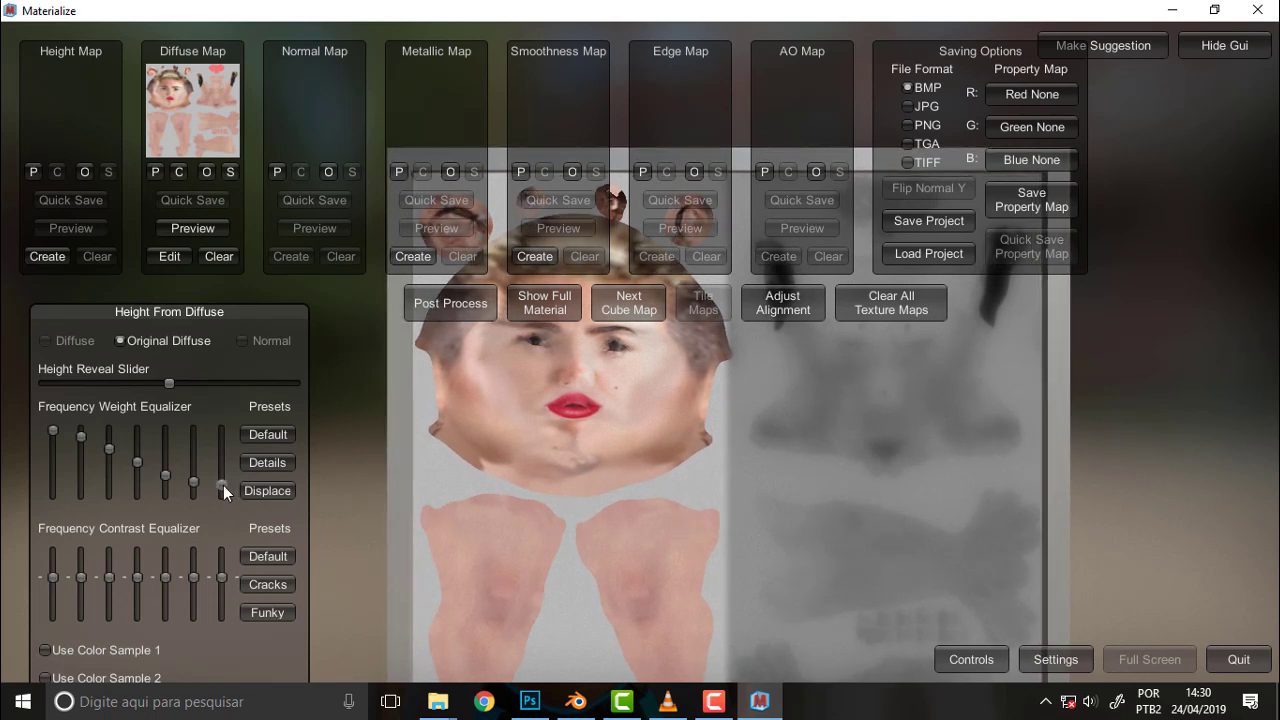
drag(223, 485, 221, 431)
mouse_move(193, 484)
mouse_down()
mouse_move(193, 431)
mouse_move(144, 335)
mouse_up()
Lower the first and second frequency weights to minimum
scroll(125, 452, down, 3)
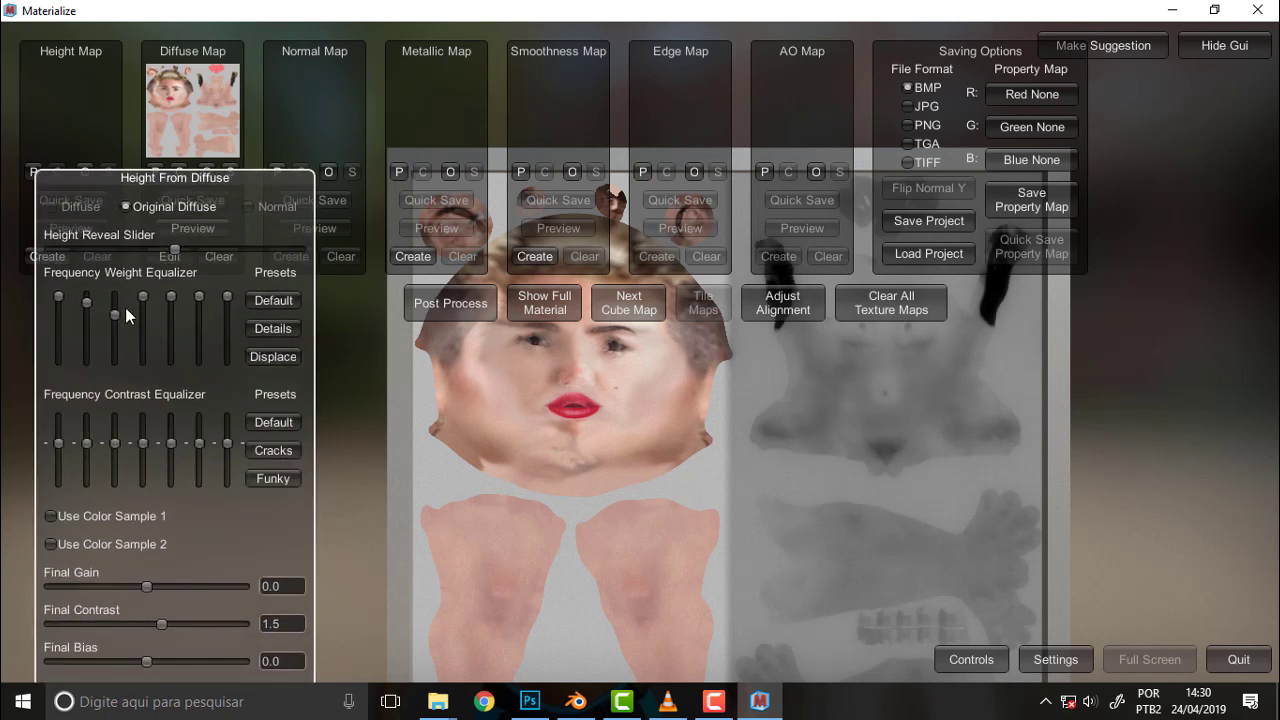
drag(87, 303, 74, 374)
drag(59, 300, 59, 395)
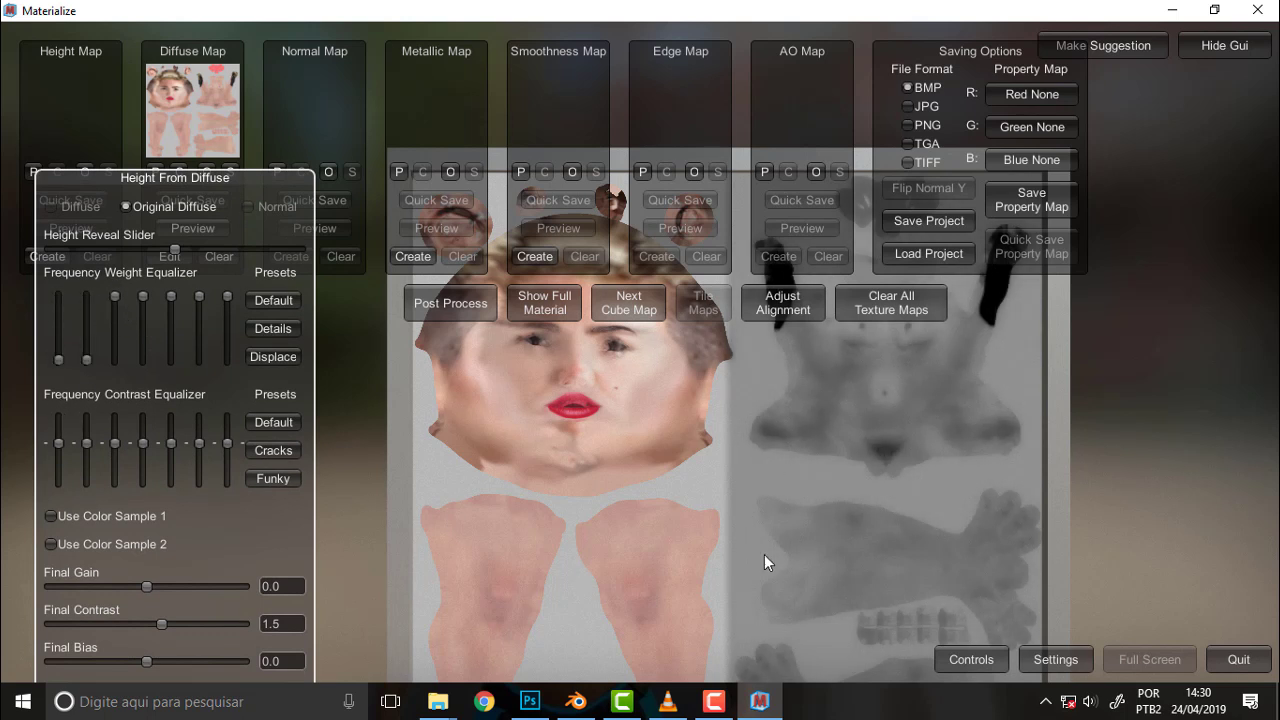
click(714, 701)
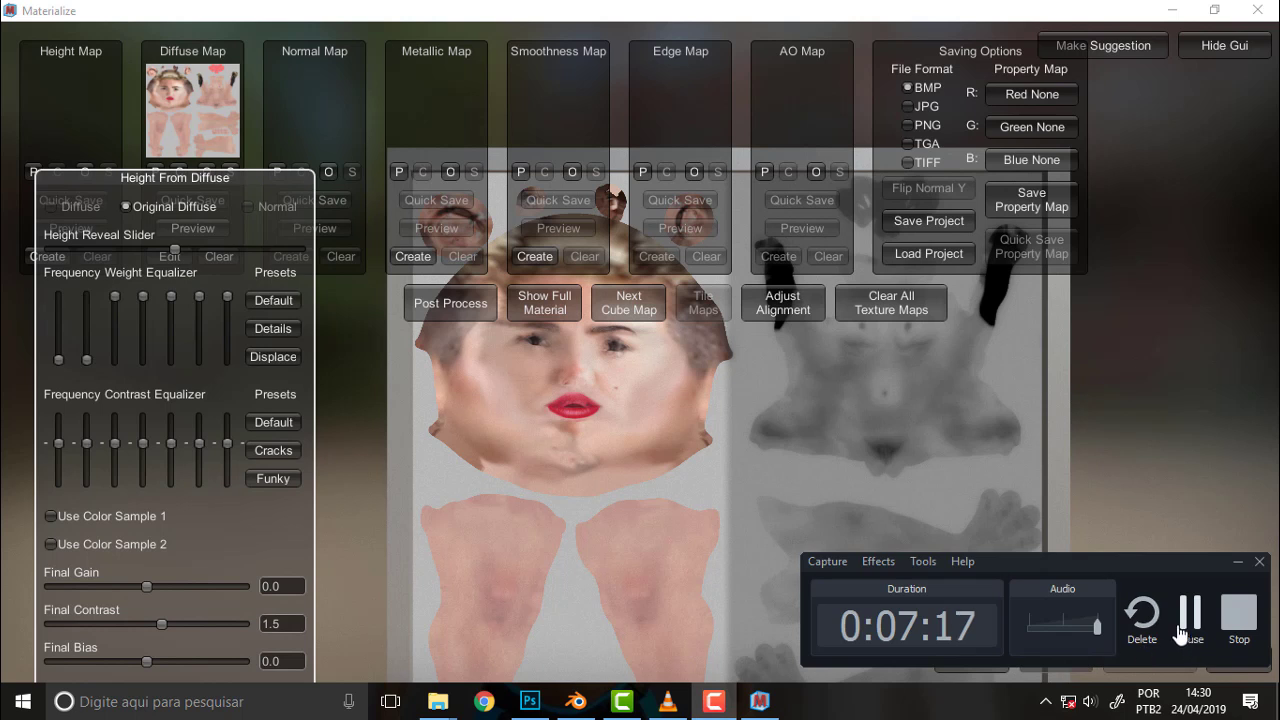
click(1181, 633)
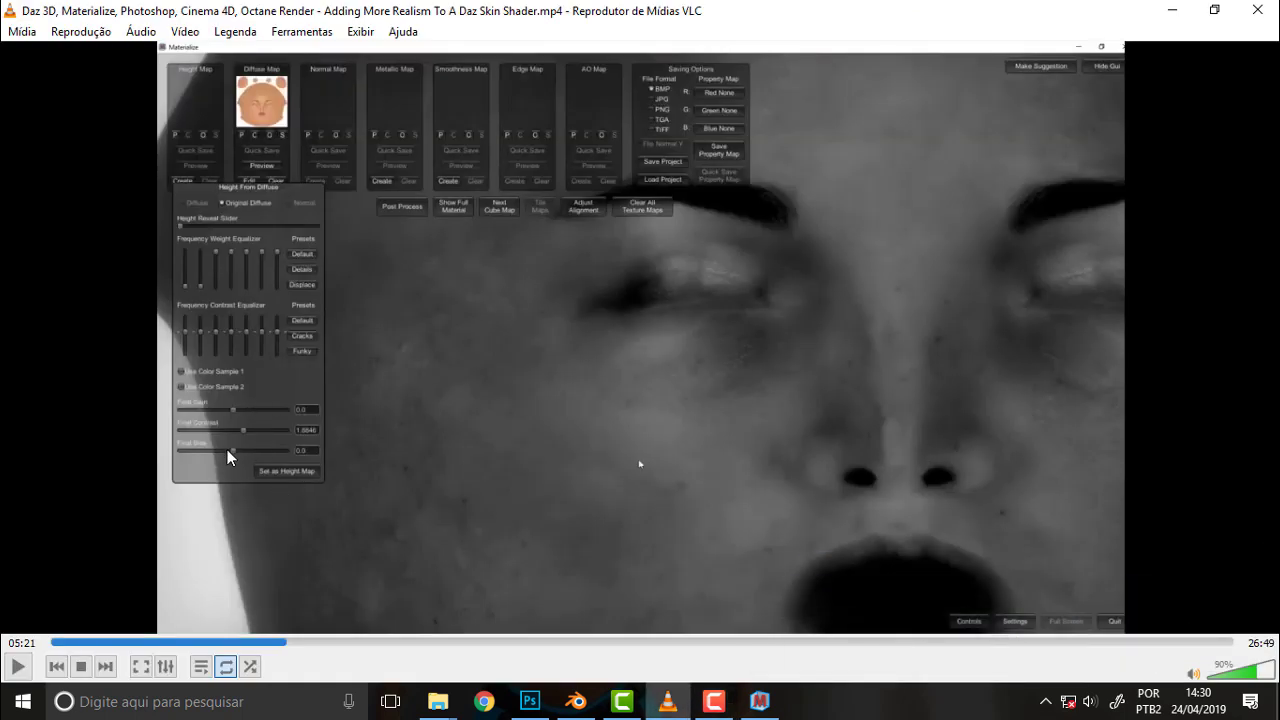
click(760, 701)
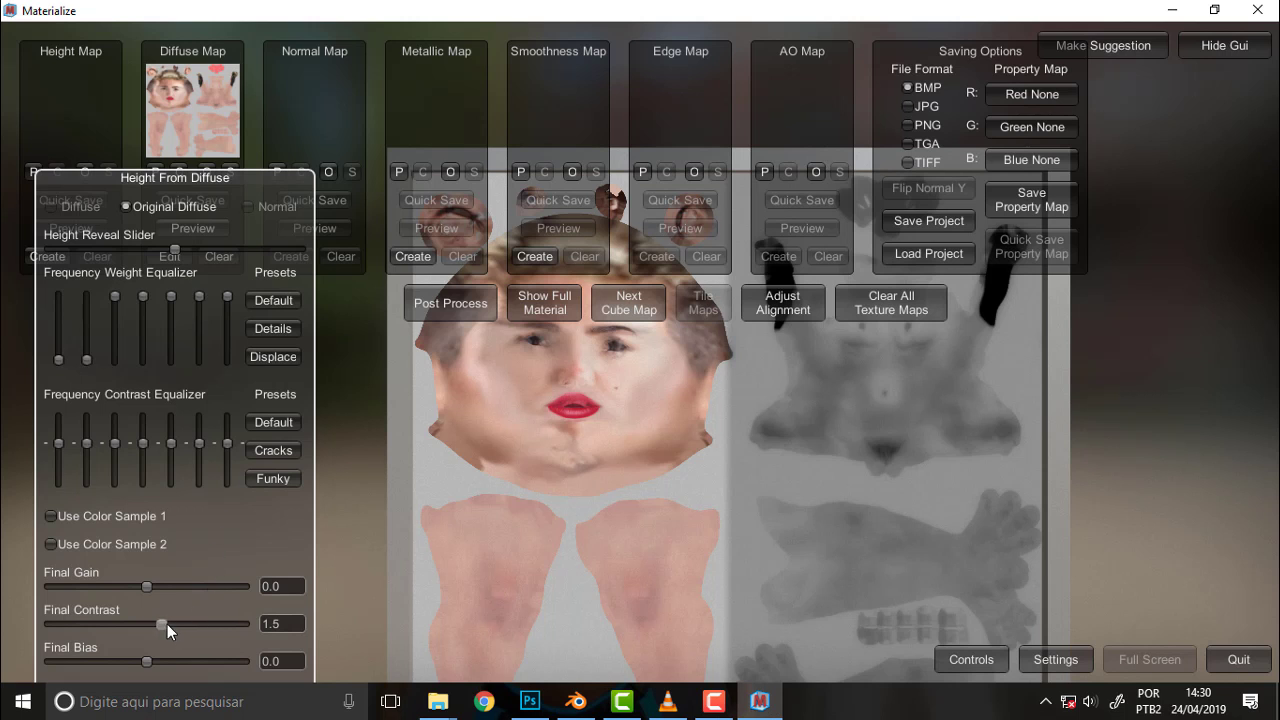
Raise Final Contrast to about 3.04, set the result as the Height Map, and view it
drag(167, 624, 177, 626)
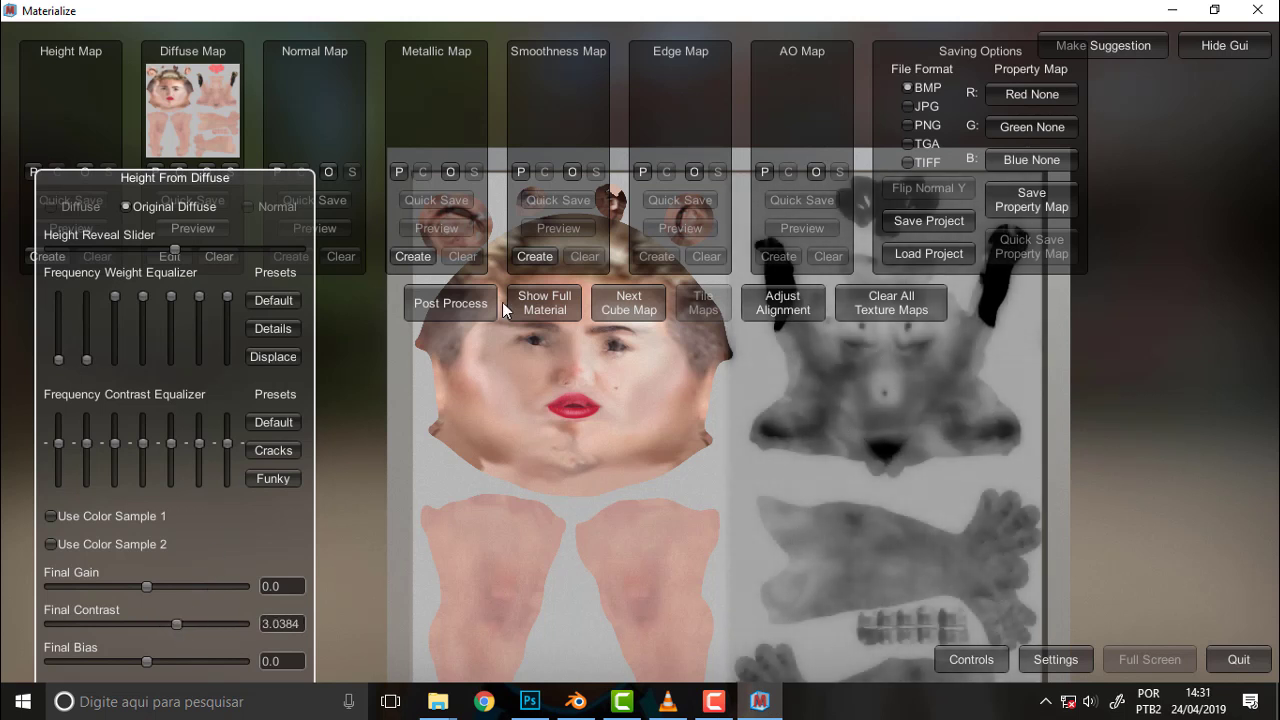
mouse_move(74, 186)
mouse_down()
mouse_move(154, 56)
mouse_move(141, 110)
mouse_up()
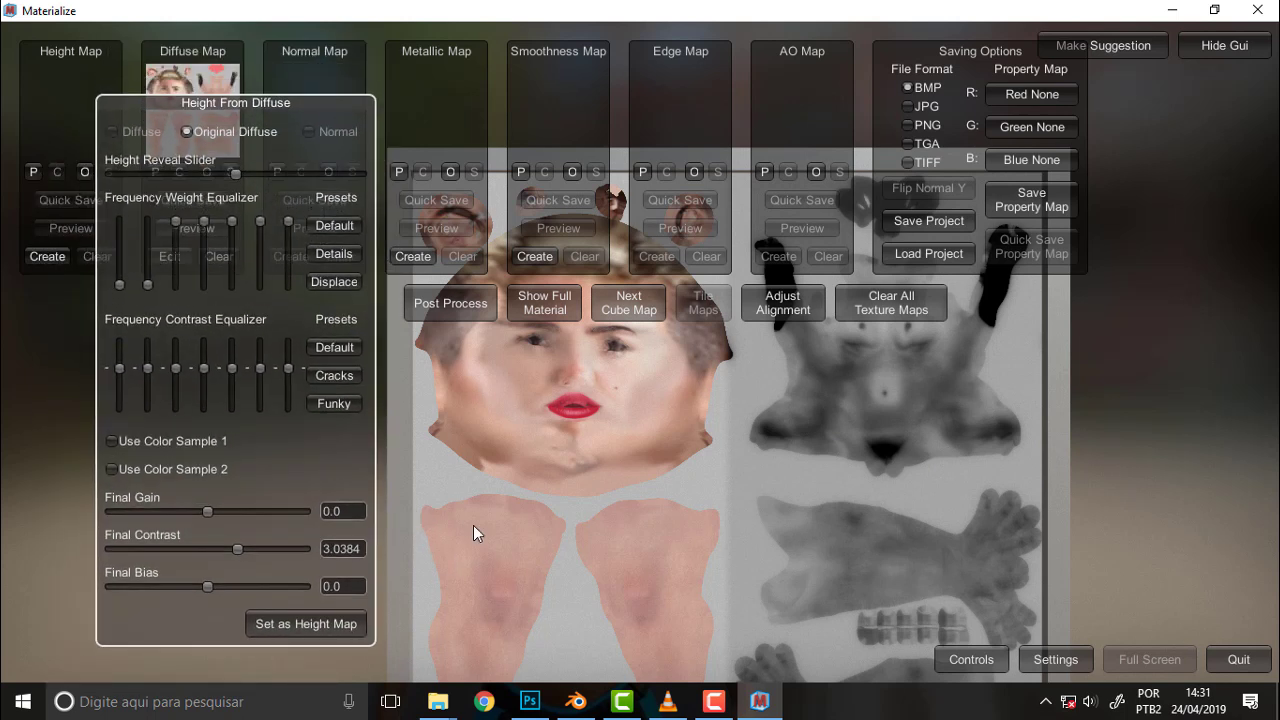
click(306, 624)
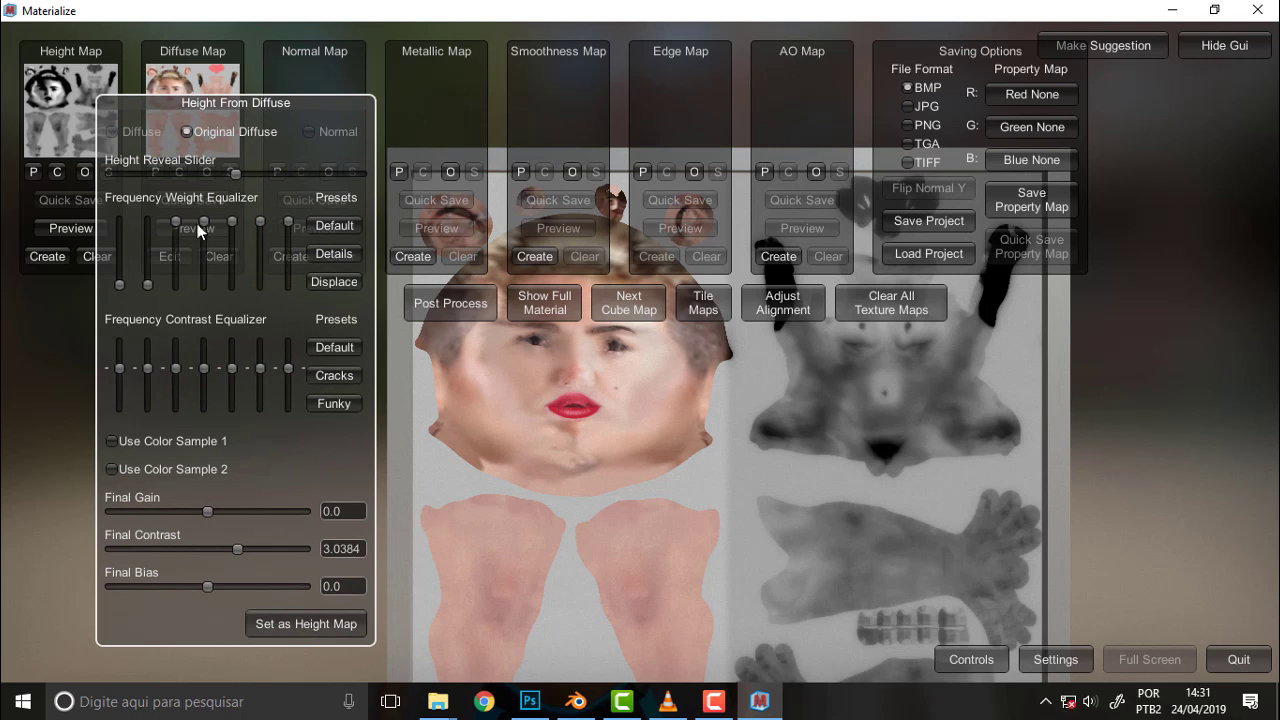
click(60, 226)
scroll(678, 348, up, 1)
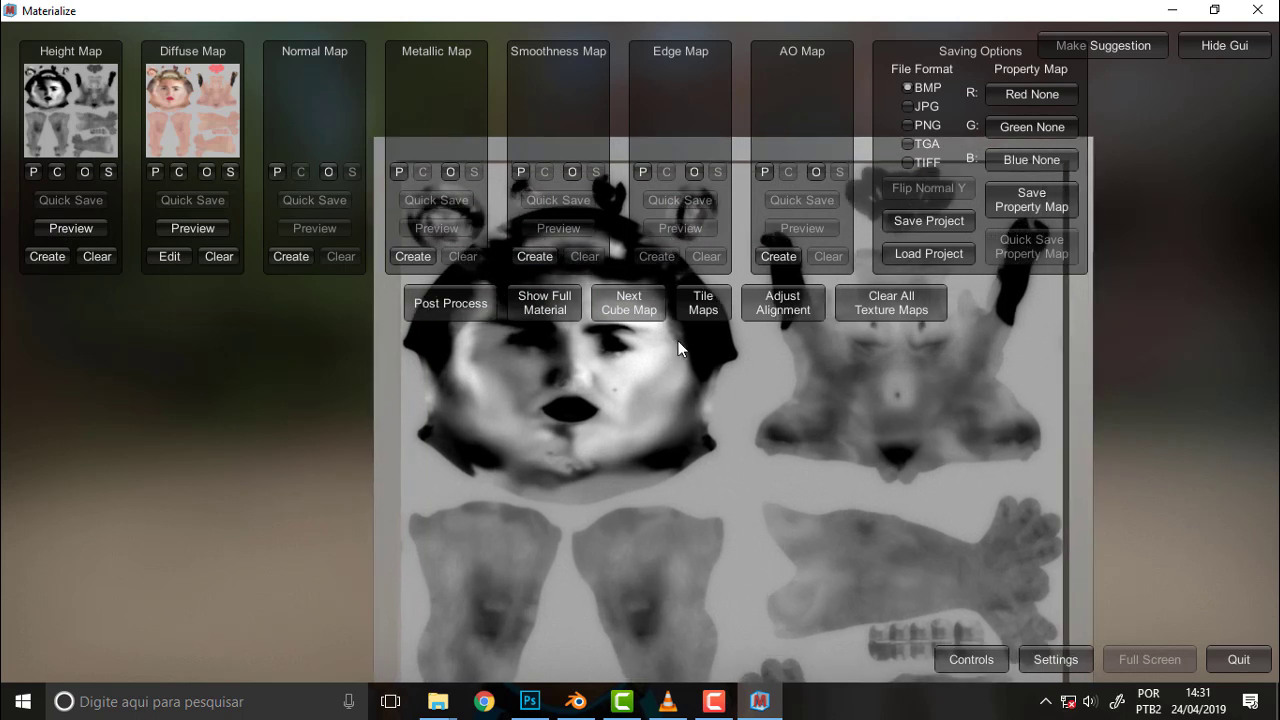
scroll(678, 348, up, 2)
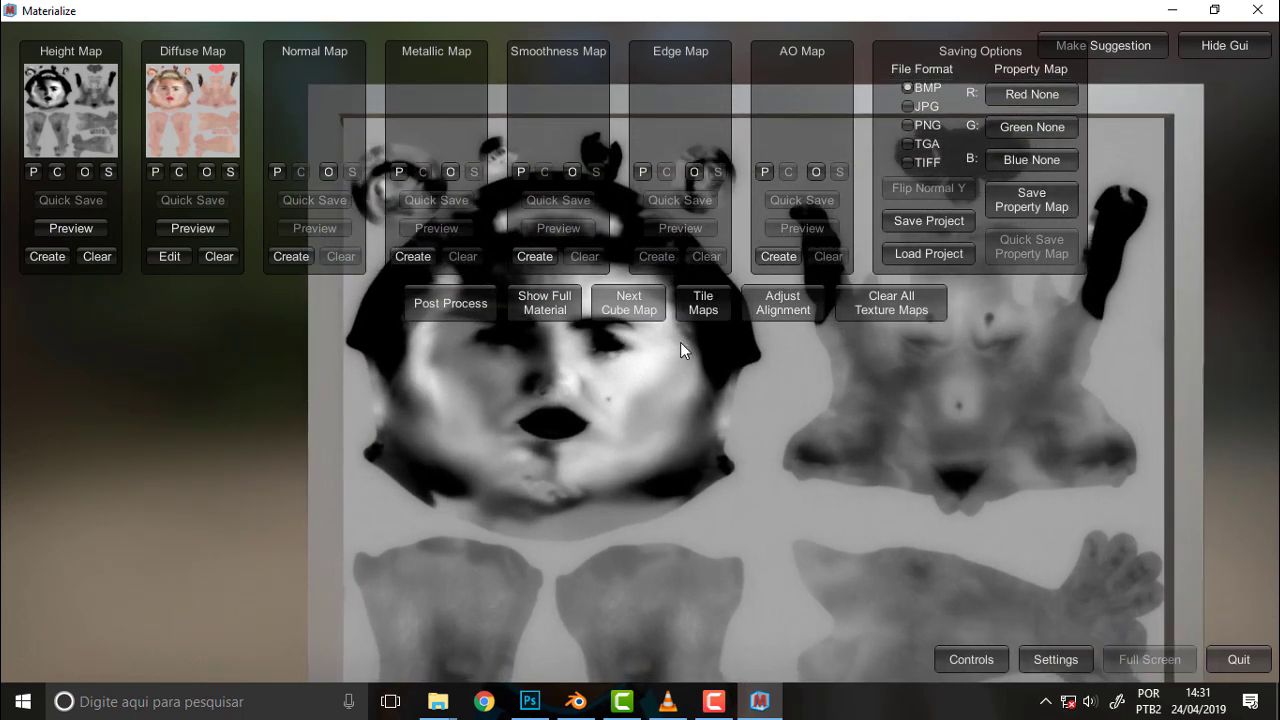